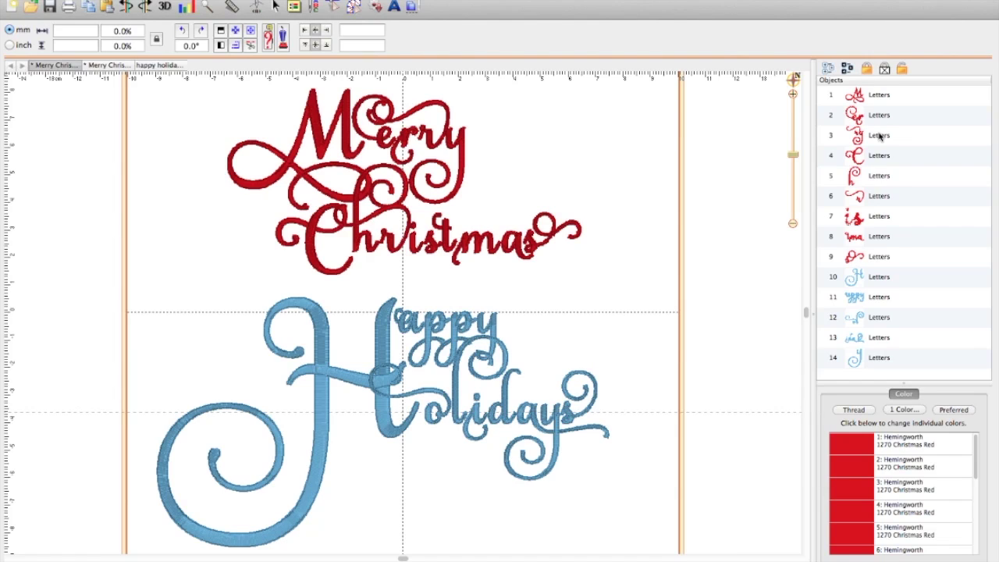
Inspect the "appy", "ol" and neighbouring lettering objects of Happy Holidays, and look up the font used for "ol".
left_click(883, 302)
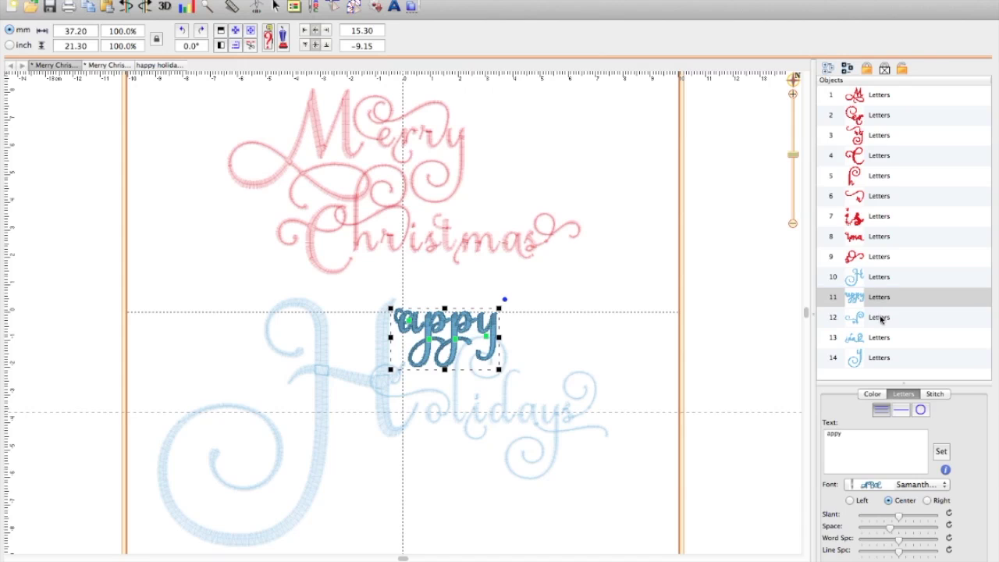
left_click(881, 317)
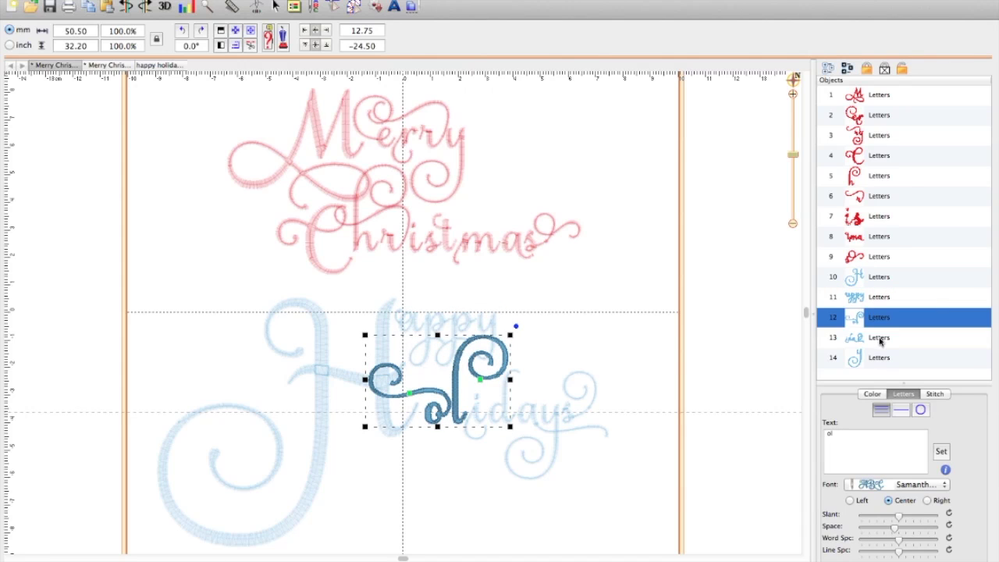
left_click(880, 337)
left_click(881, 317)
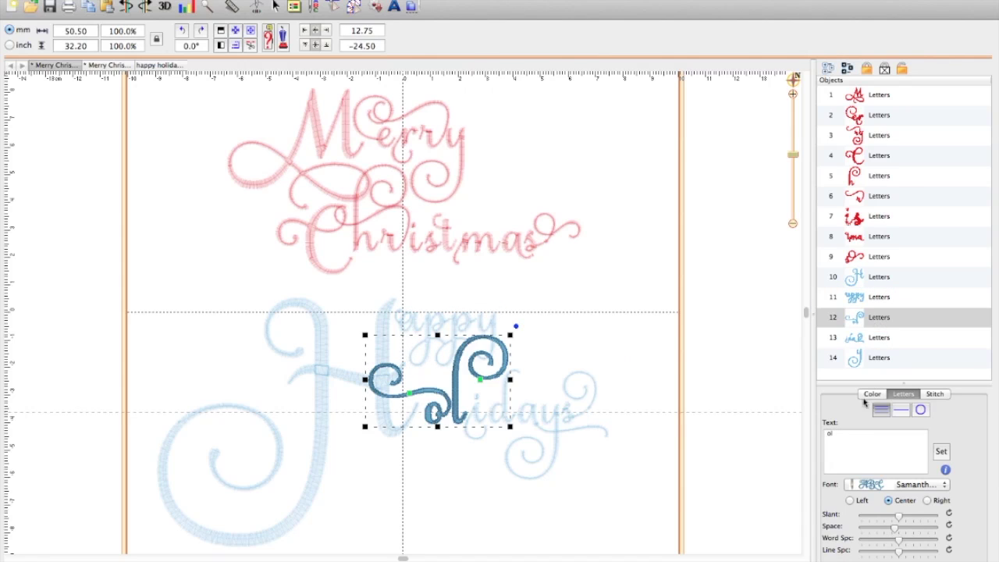
left_click(943, 484)
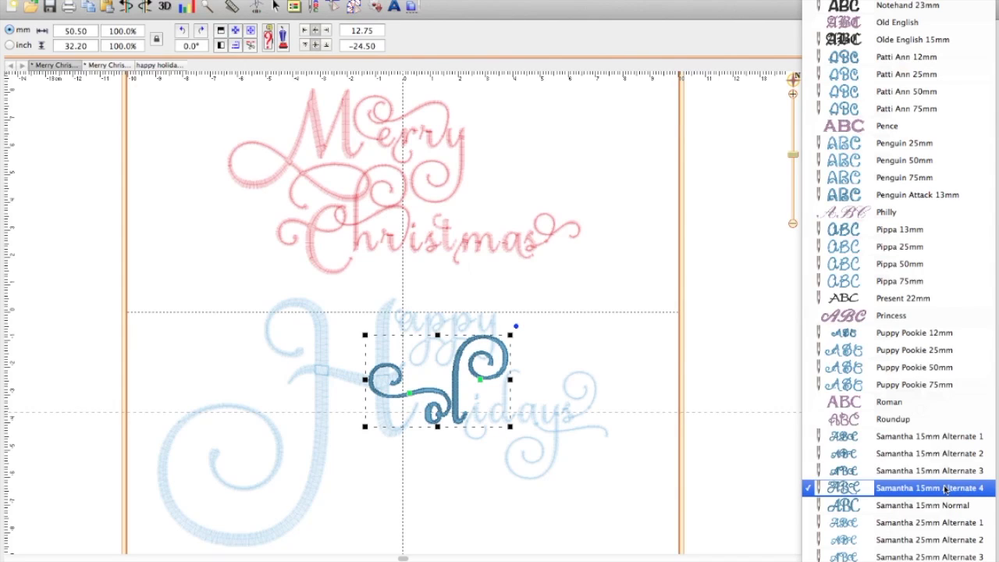
Look up the font used for the "appy" lettering and browse the available Samantha sizes and alternates.
left_click(468, 323)
left_click(942, 485)
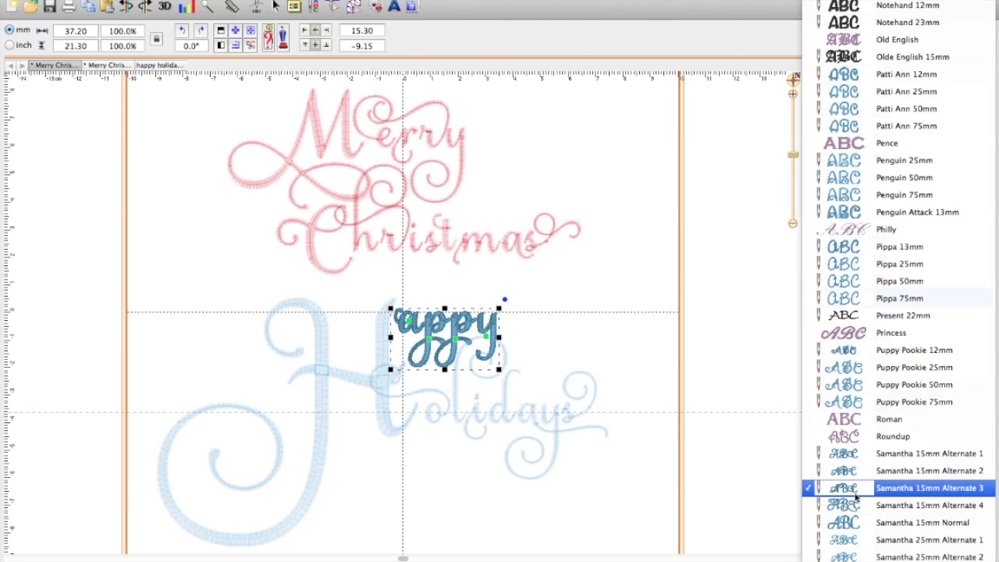
scroll(913, 547, "down", 1)
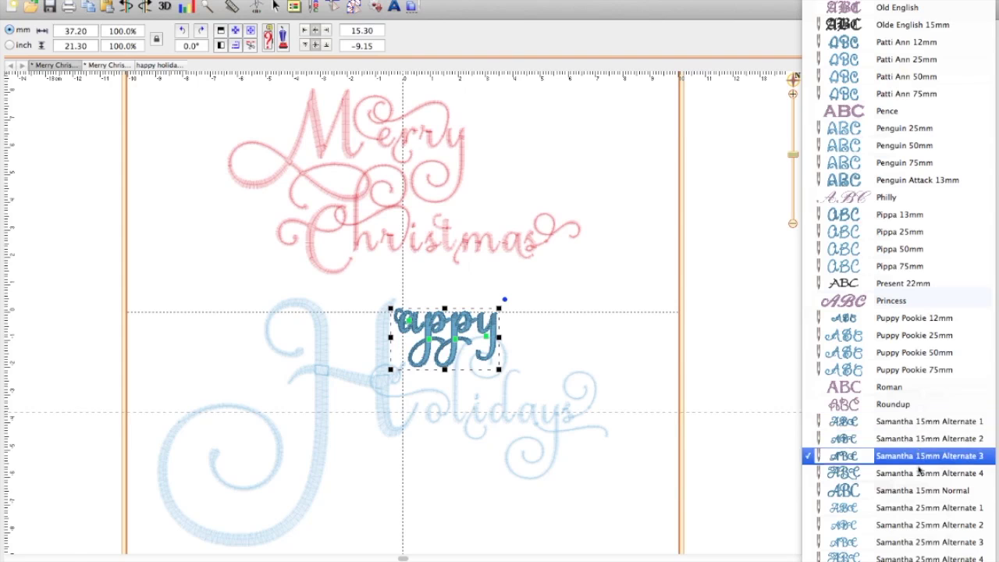
scroll(918, 499, "down", 1)
scroll(917, 501, "down", 3)
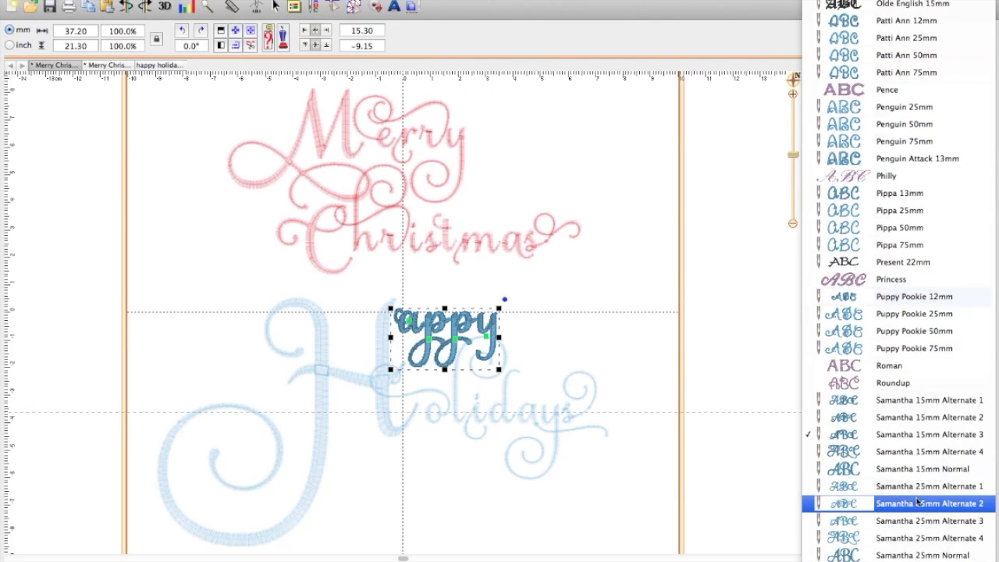
scroll(918, 504, "down", 5)
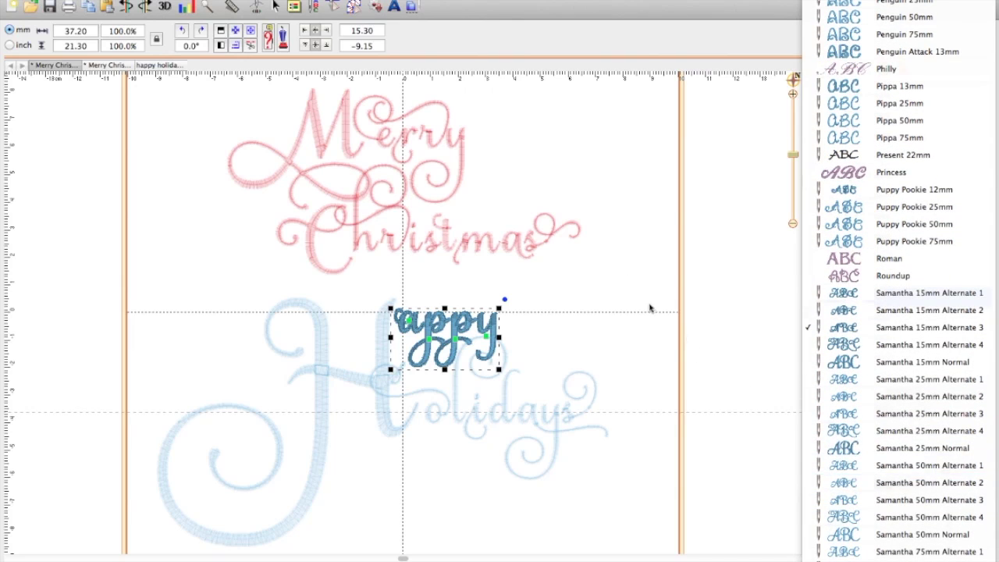
left_click(625, 283)
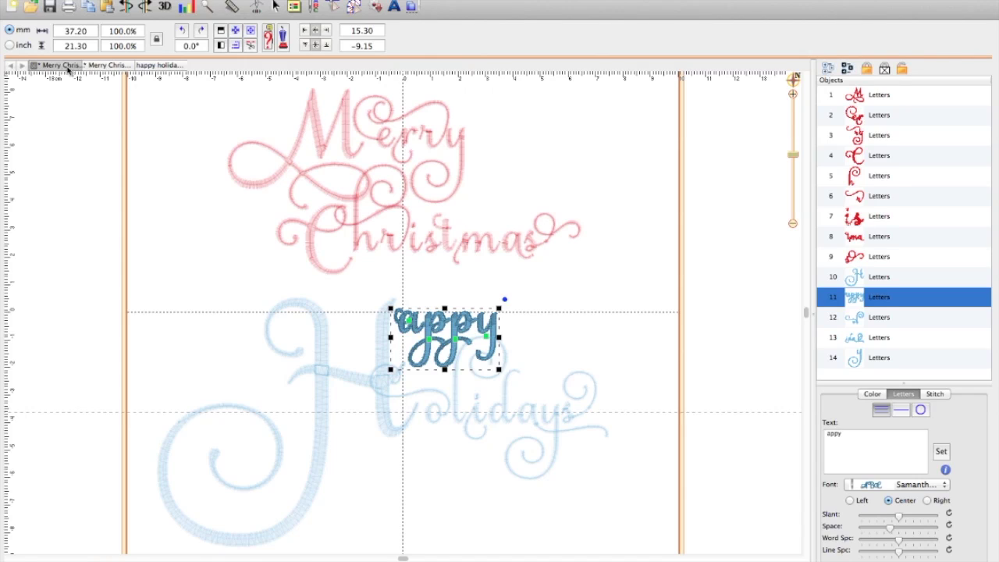
Switch to the second Merry Christmas design and look up the font of its plain blue Merry Christmas line.
left_click(101, 70)
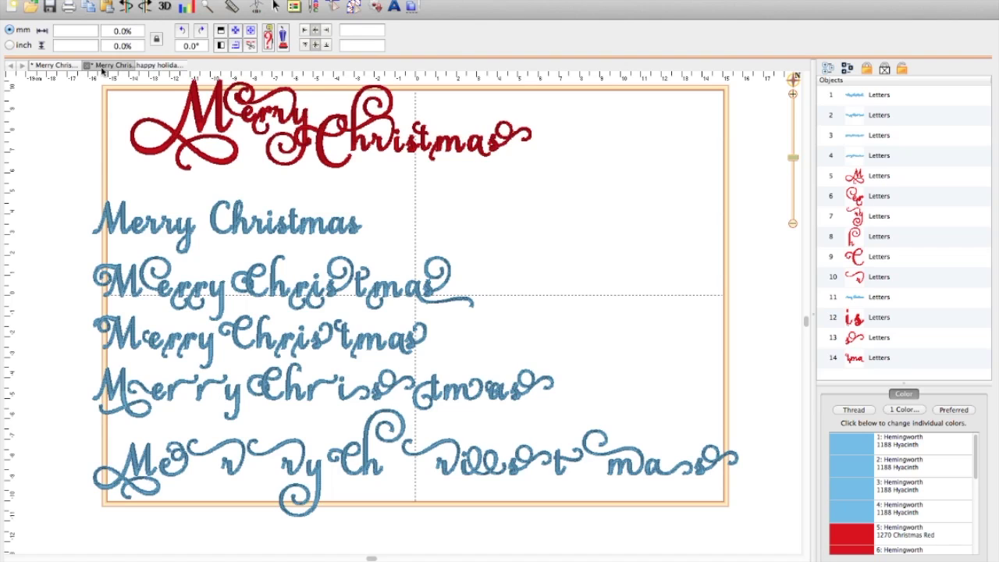
left_click(279, 238)
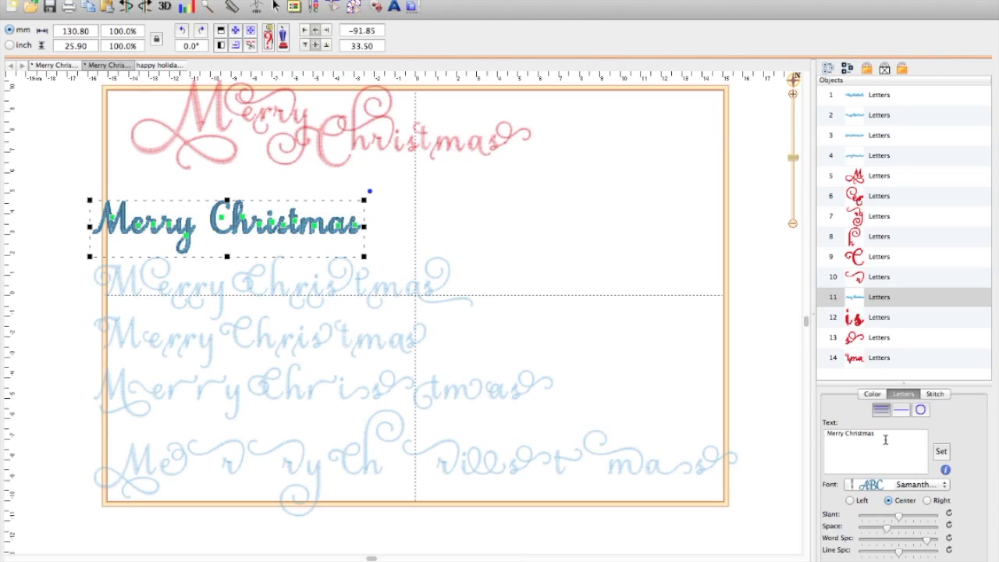
left_click(946, 486)
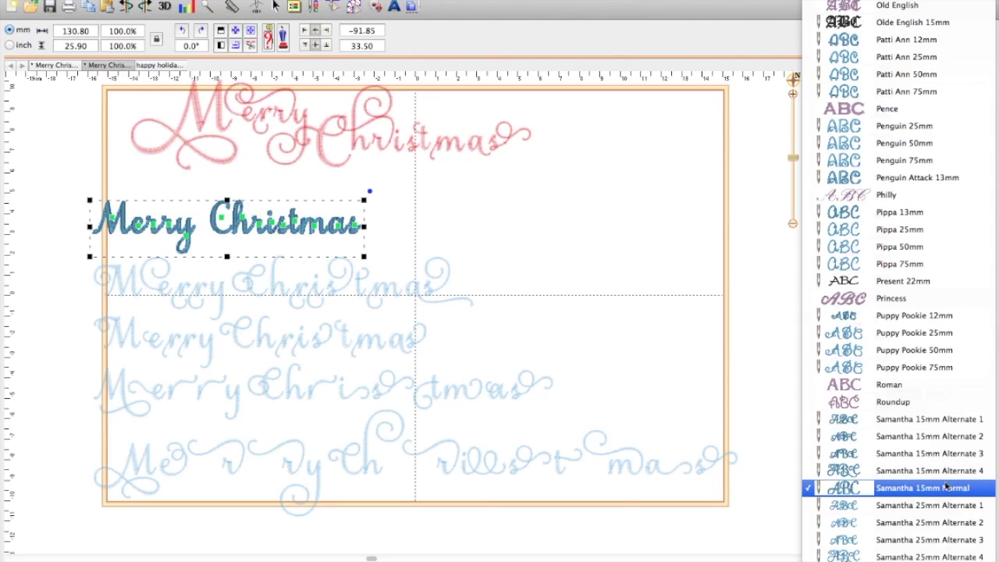
left_click(602, 244)
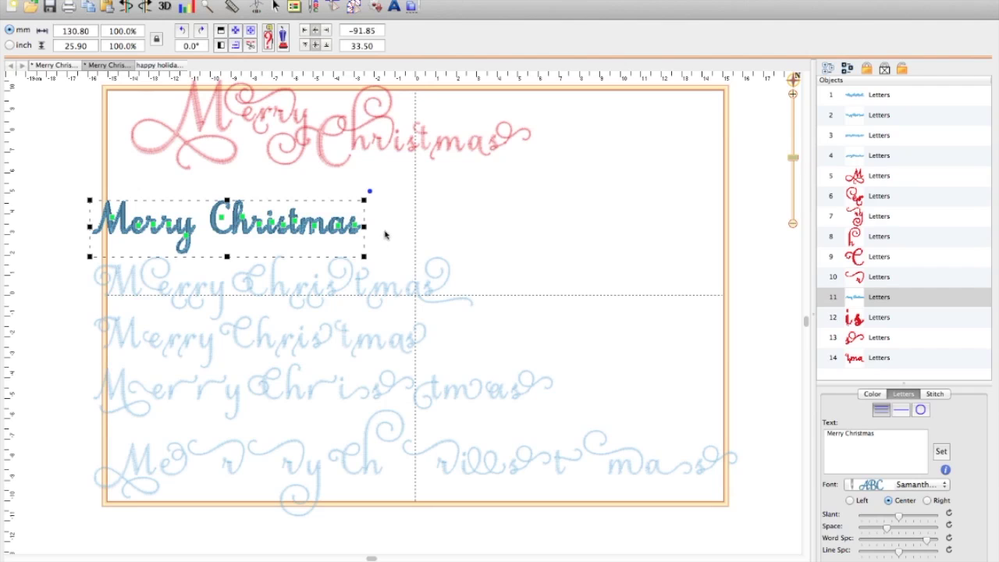
Try the Samantha 15mm Alternate 1 font on a duplicate of the plain blue Merry Christmas line and delete that duplicate.
key("super+d")
left_click_drag(337, 233, 622, 234)
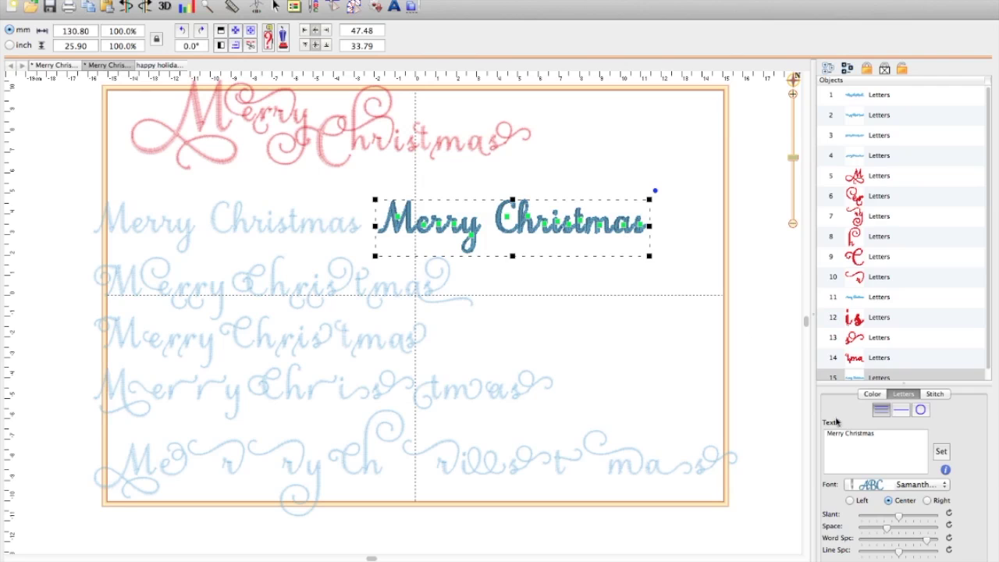
left_click(946, 485)
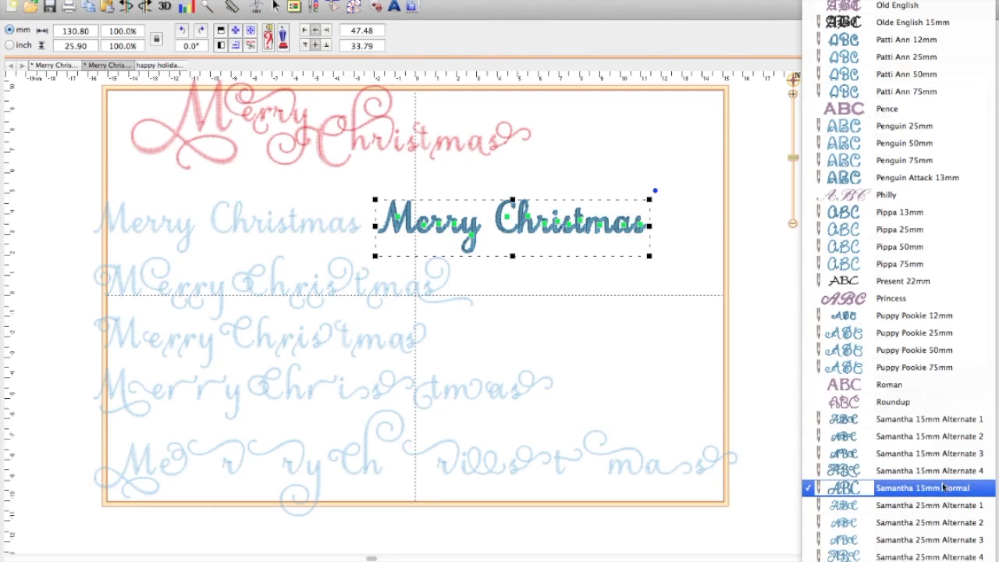
left_click(946, 420)
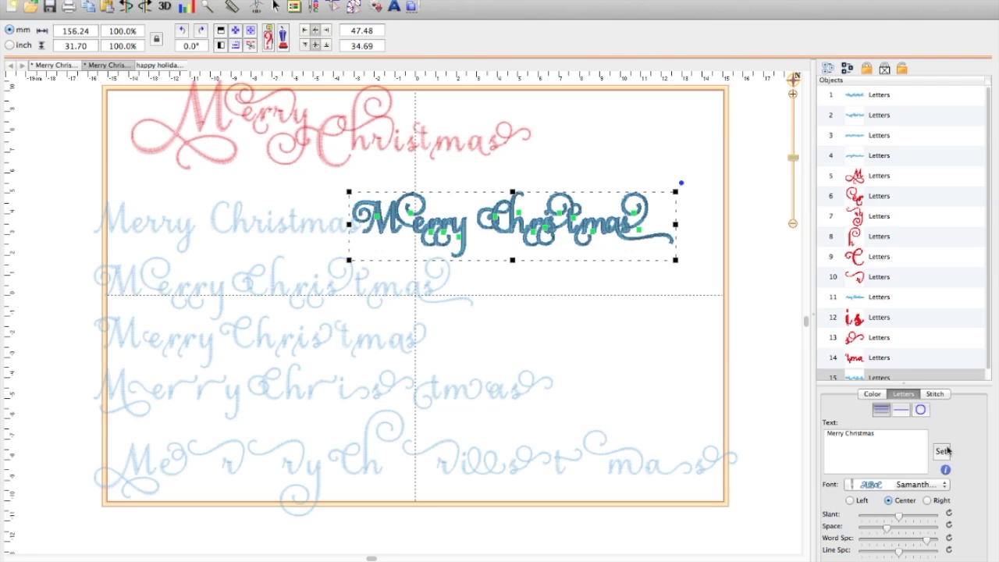
left_click_drag(633, 235, 670, 232)
left_click(655, 281)
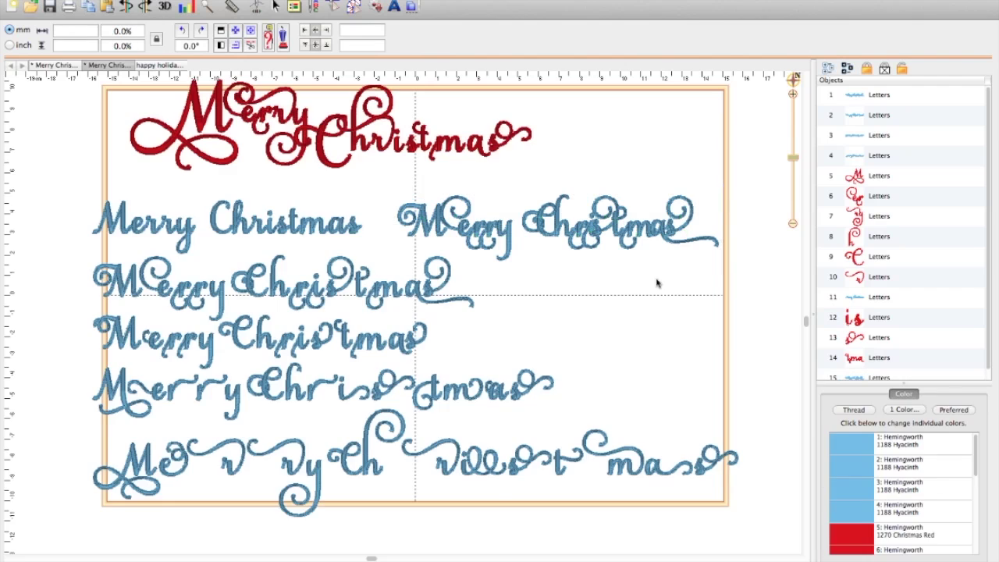
left_click(624, 232)
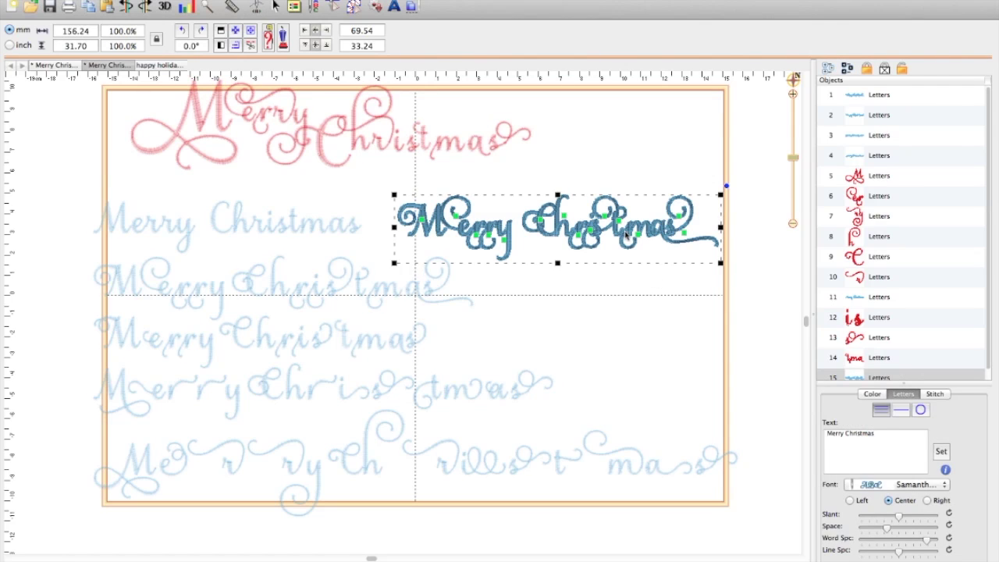
key("Delete")
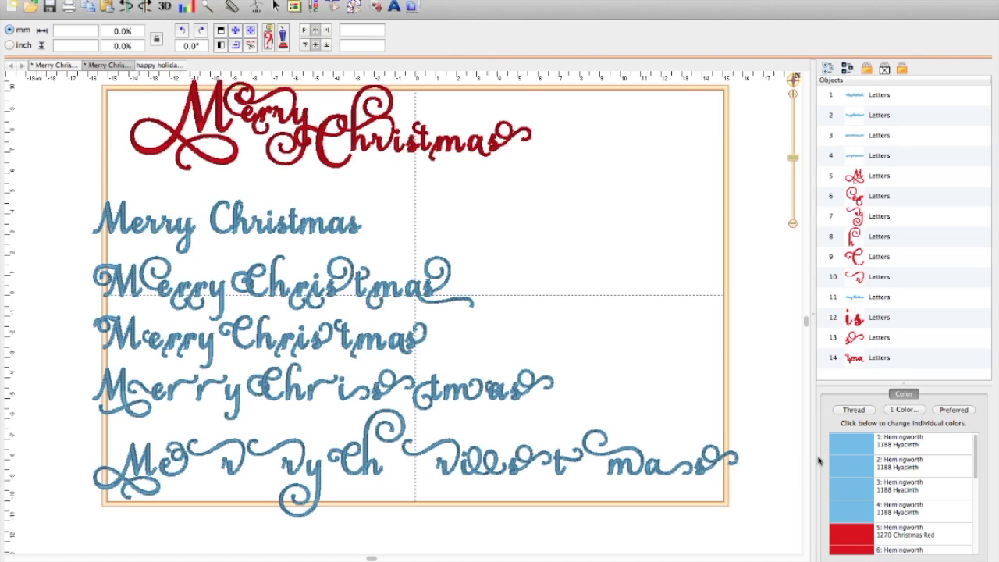
Try a new lettering object with the text "M" and delete it.
left_click(394, 6)
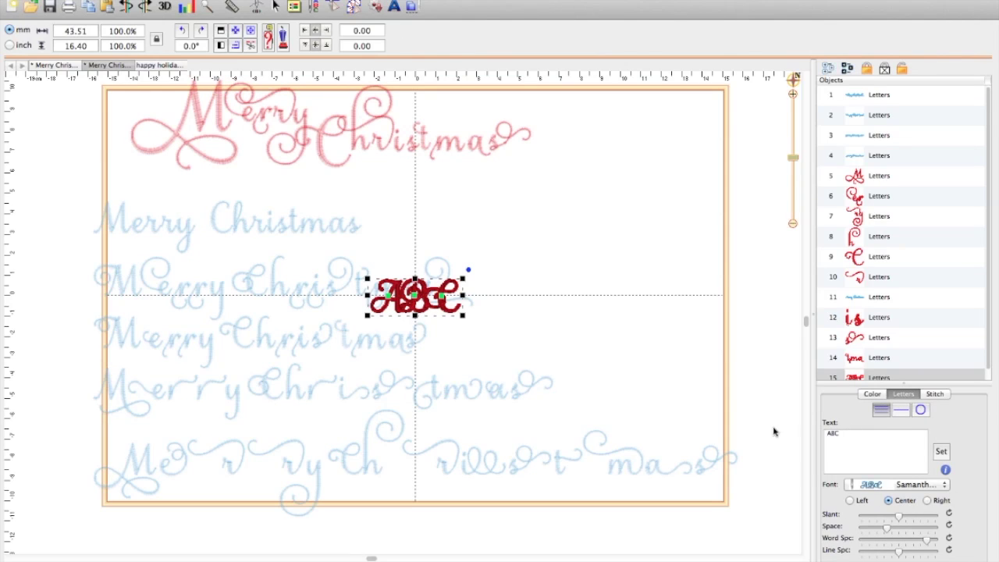
left_click_drag(825, 432, 860, 429)
type("M")
left_click(941, 452)
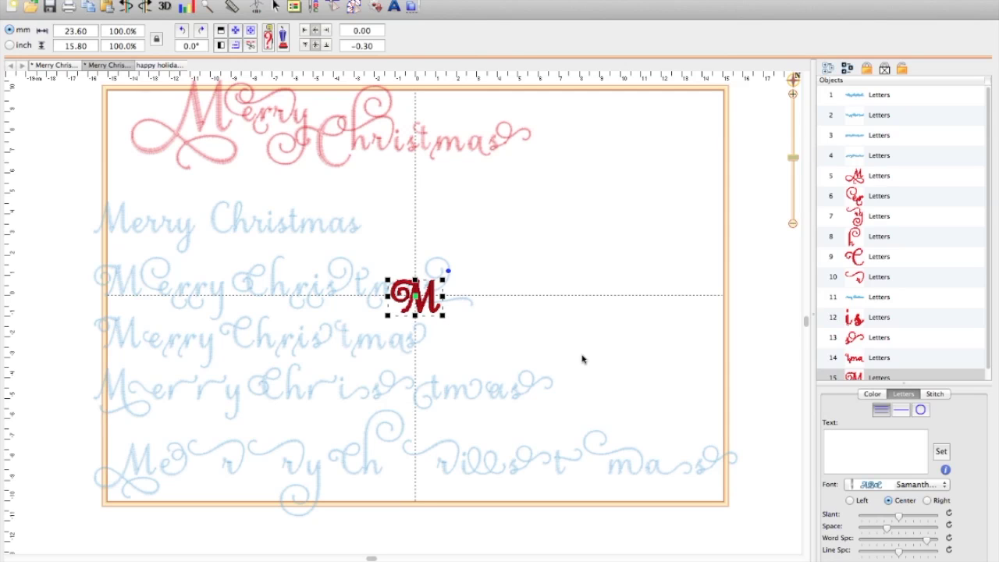
type("M")
key("Delete")
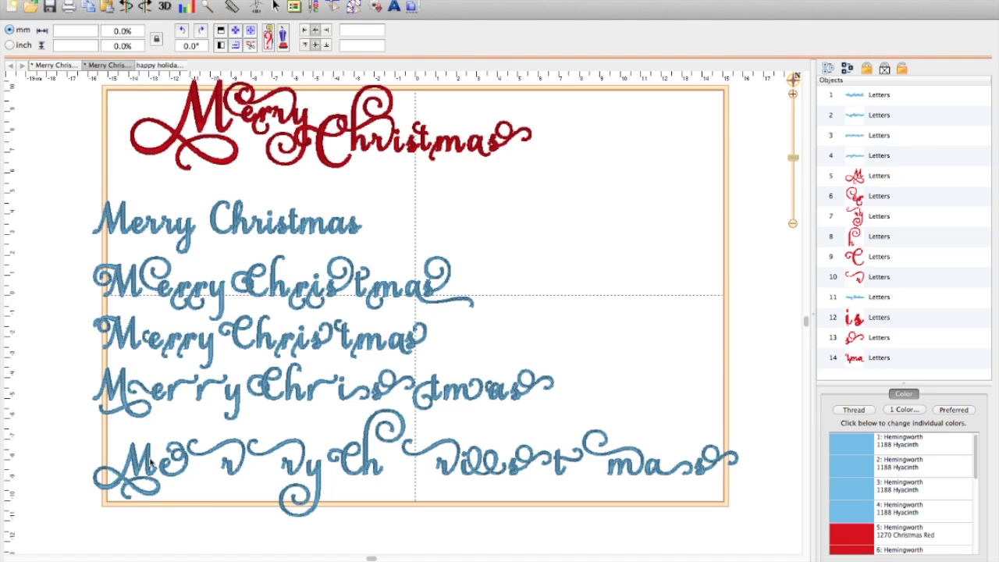
Duplicate the lowest blue Merry Christmas line and reduce the copy's text to "Me".
left_click(151, 467)
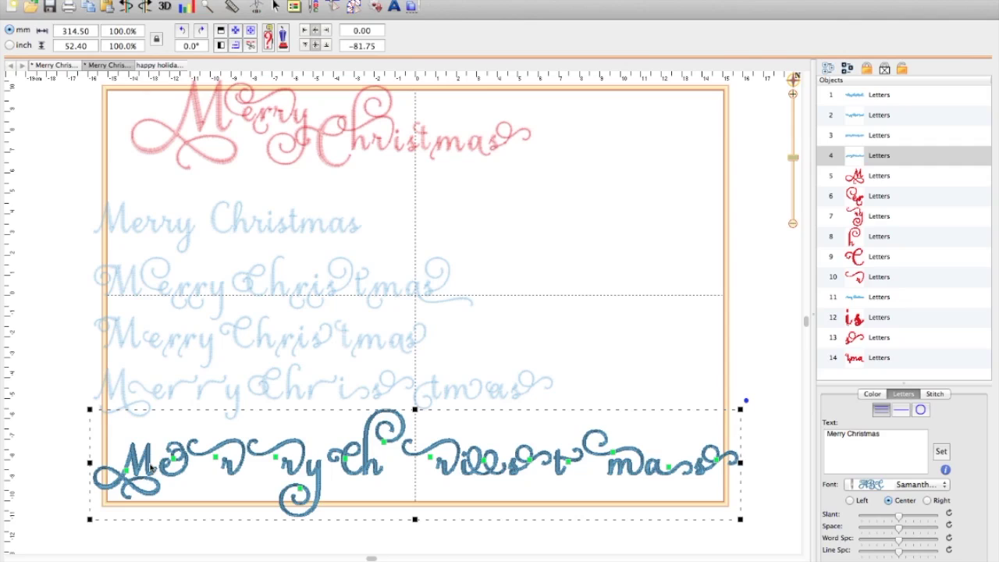
key("super+d")
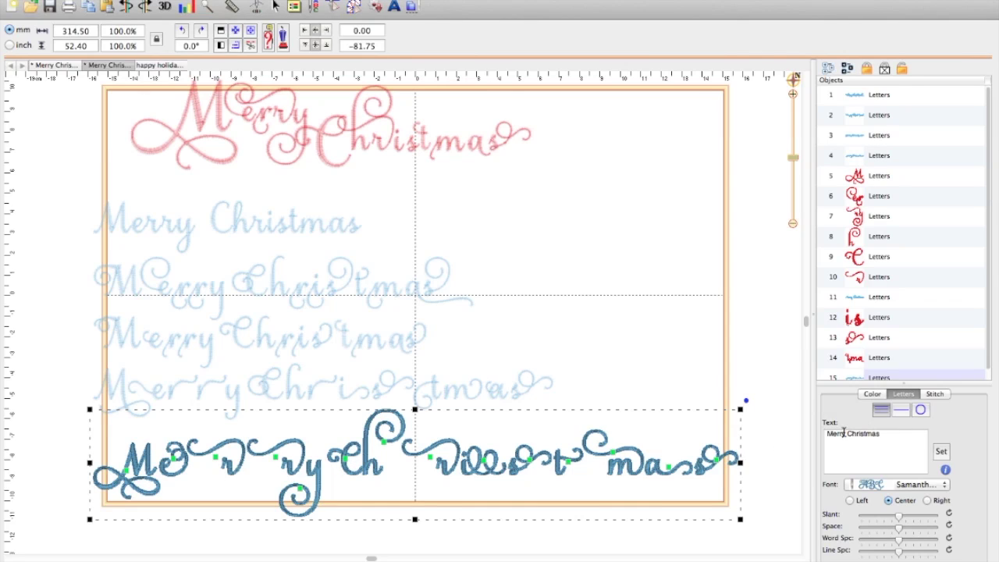
left_click_drag(833, 434, 834, 448)
left_click(837, 439)
left_click_drag(836, 437, 837, 449)
type("e")
left_click(941, 451)
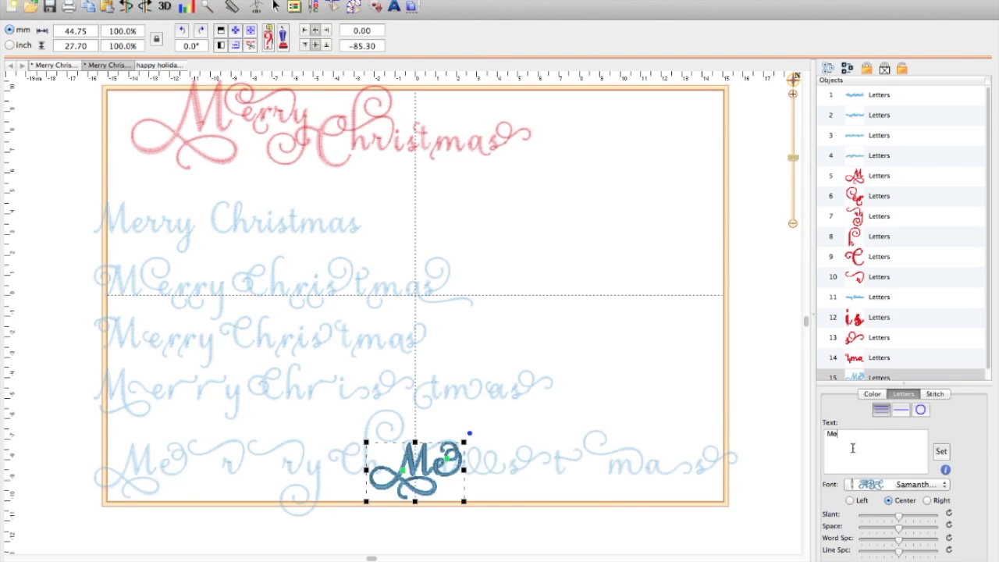
Move the "Me" lettering to the empty area beside the plain blue Merry Christmas line, at about 74 by 28 mm.
left_click_drag(430, 476, 511, 448)
left_click(416, 485)
left_click_drag(418, 473, 570, 242)
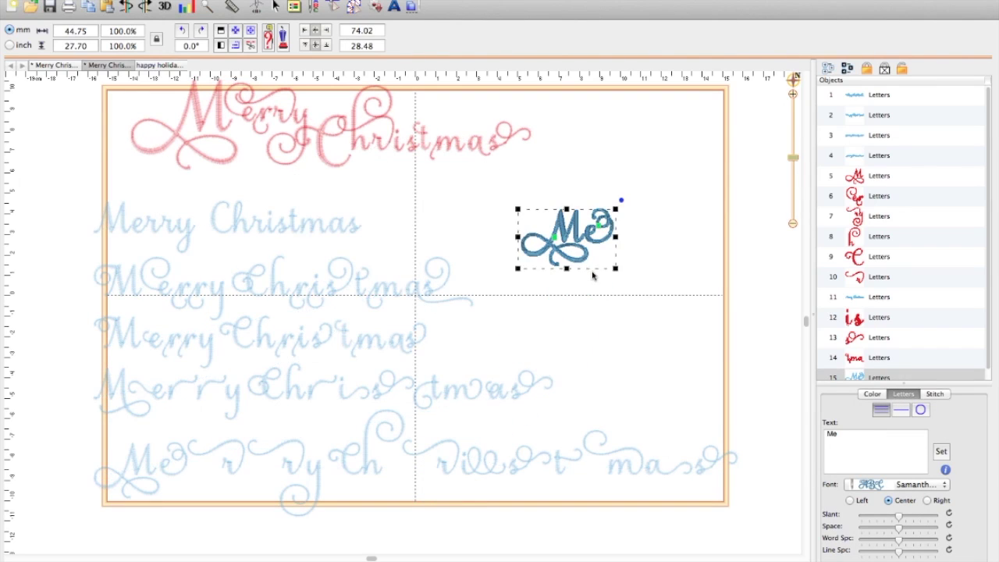
left_click(591, 279)
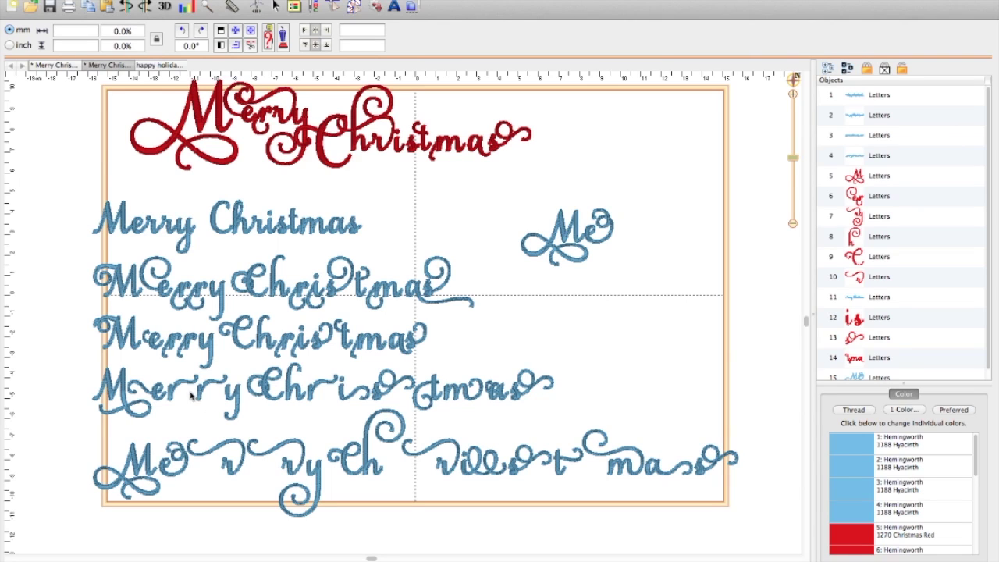
Make a single "r" from a duplicate of the second blue Merry Christmas line and place it directly after "Me".
left_click(189, 301)
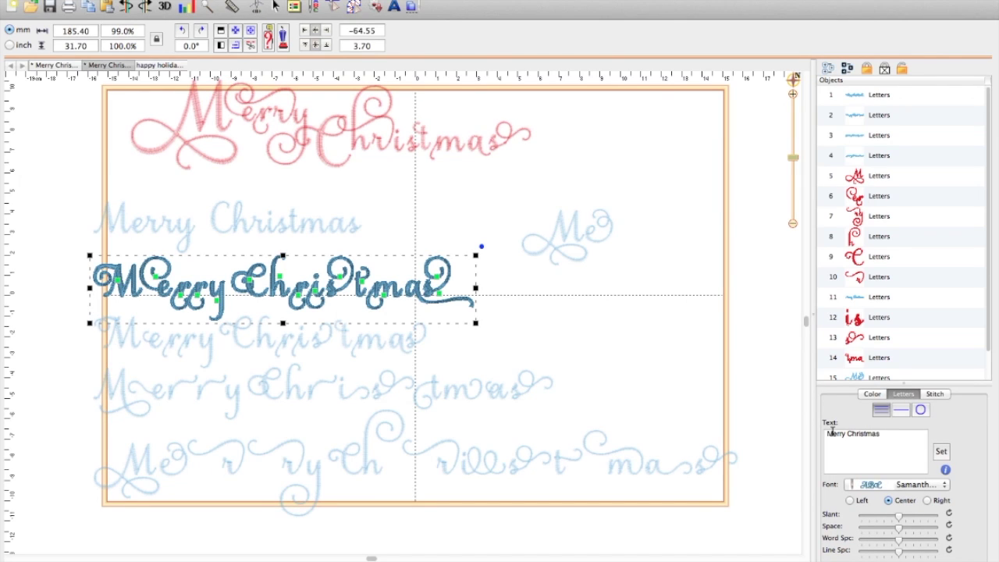
mouse_move(836, 434)
left_mouse_down()
mouse_move(808, 433)
mouse_move(832, 446)
left_mouse_up()
key("BackSpace")
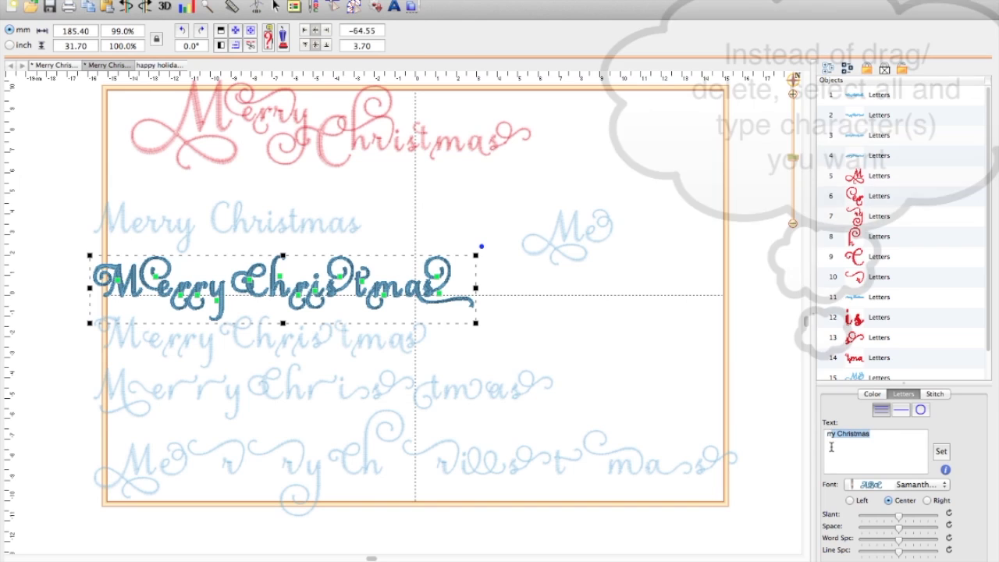
key("BackSpace")
left_click(948, 451)
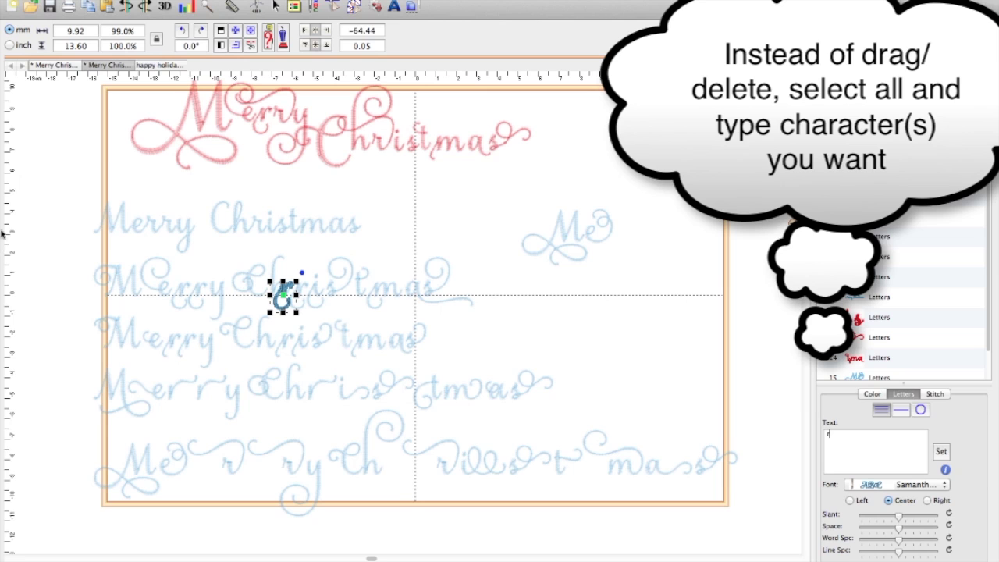
left_click_drag(281, 299, 614, 247)
left_click(648, 277)
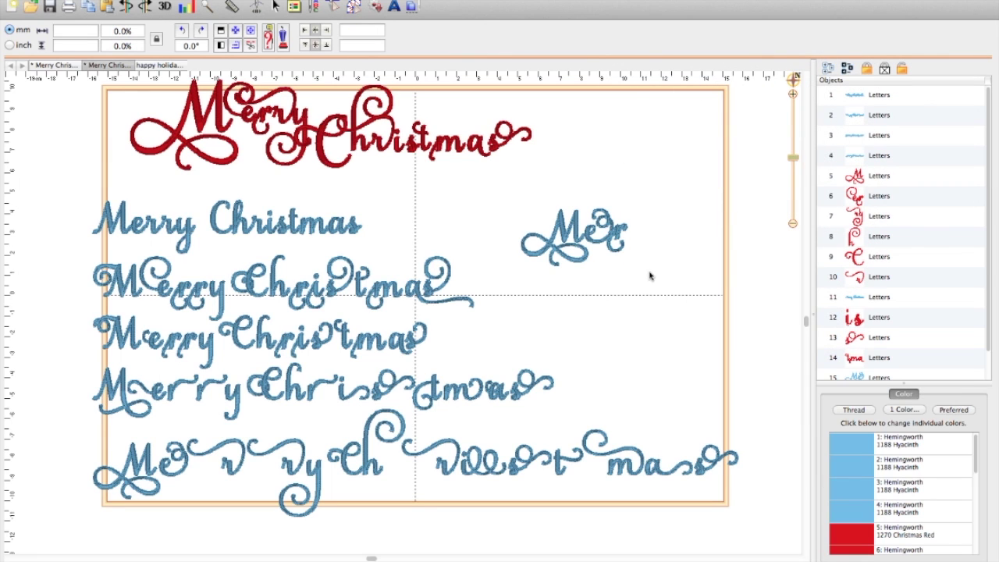
Make another "r" from a duplicate of the fourth blue Merry Christmas line and place it after "Mer".
left_click(203, 401)
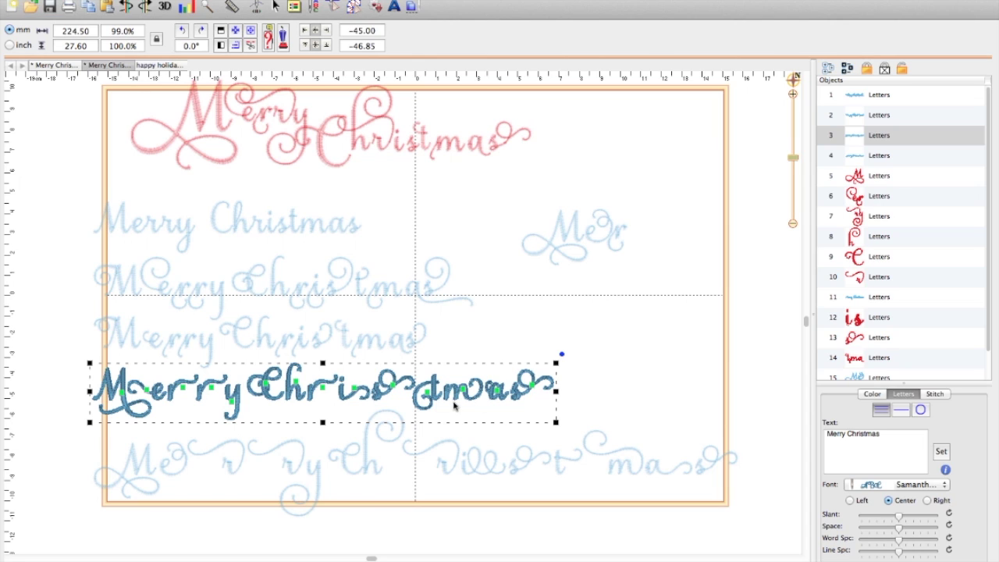
left_click_drag(840, 435, 821, 435)
key("BackSpace")
key("super+a")
type("r")
left_click(941, 451)
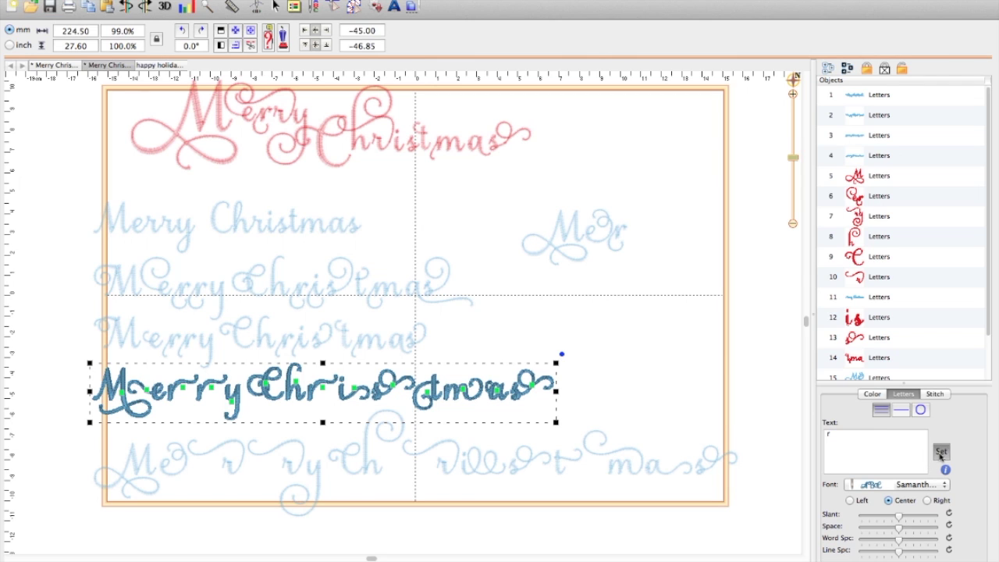
left_click_drag(309, 392, 621, 244)
left_click(669, 295)
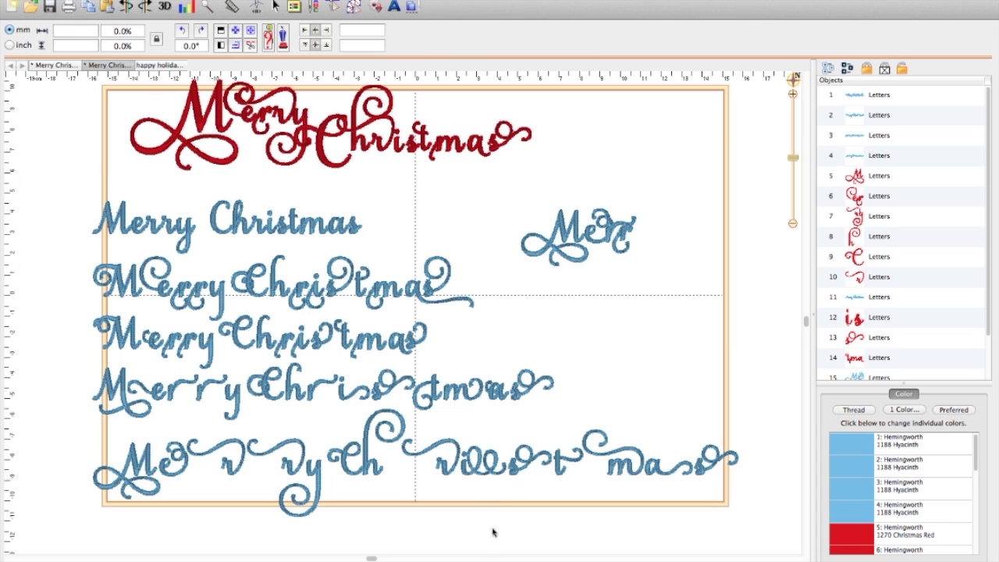
Make "ry" from a duplicate of the lowest blue Merry Christmas line and place it in the empty area after "Merr".
left_click(319, 497)
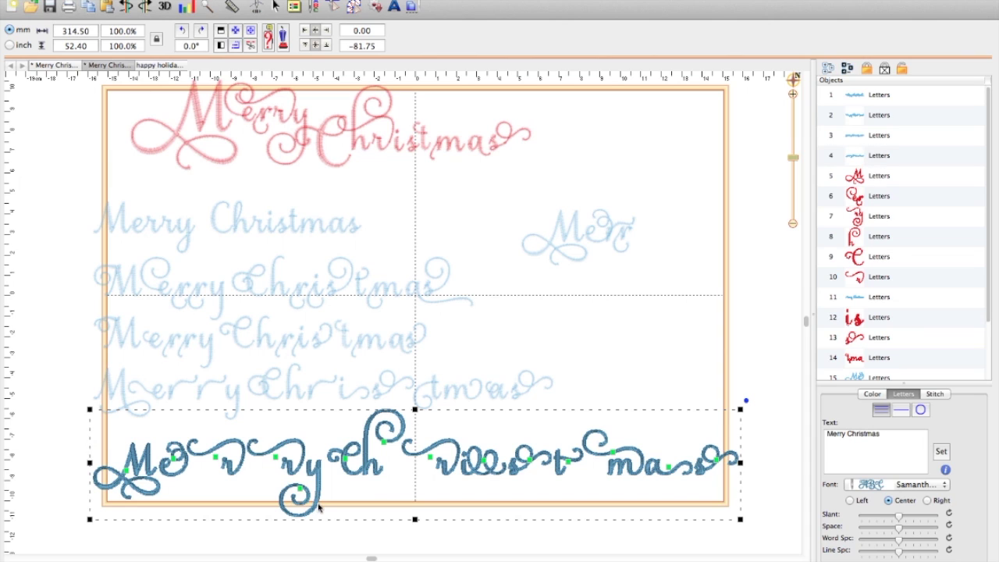
left_click_drag(893, 433, 848, 433)
key("BackSpace")
left_click(840, 437)
key("BackSpace")
key("BackSpace")
key("BackSpace")
key("BackSpace")
type("r")
left_click(942, 453)
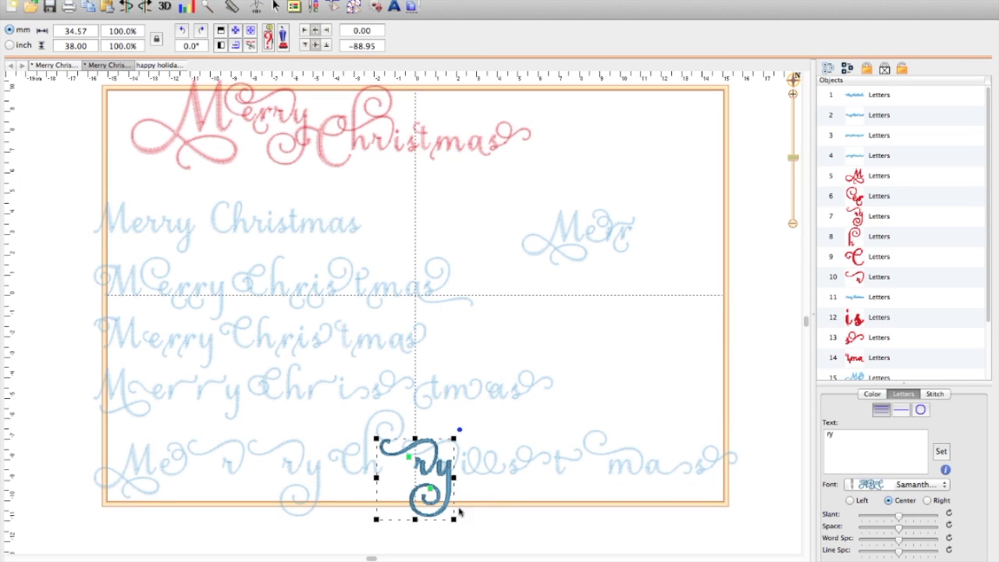
left_click_drag(451, 474, 695, 239)
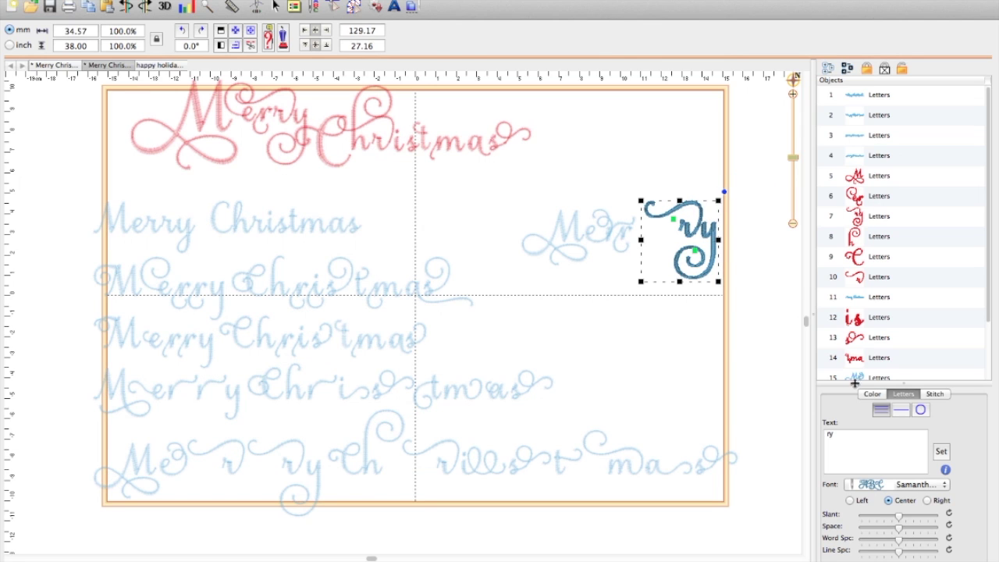
Delete the extra single "r" that was made from the fourth blue Merry Christmas line.
scroll(985, 341, "down", 3)
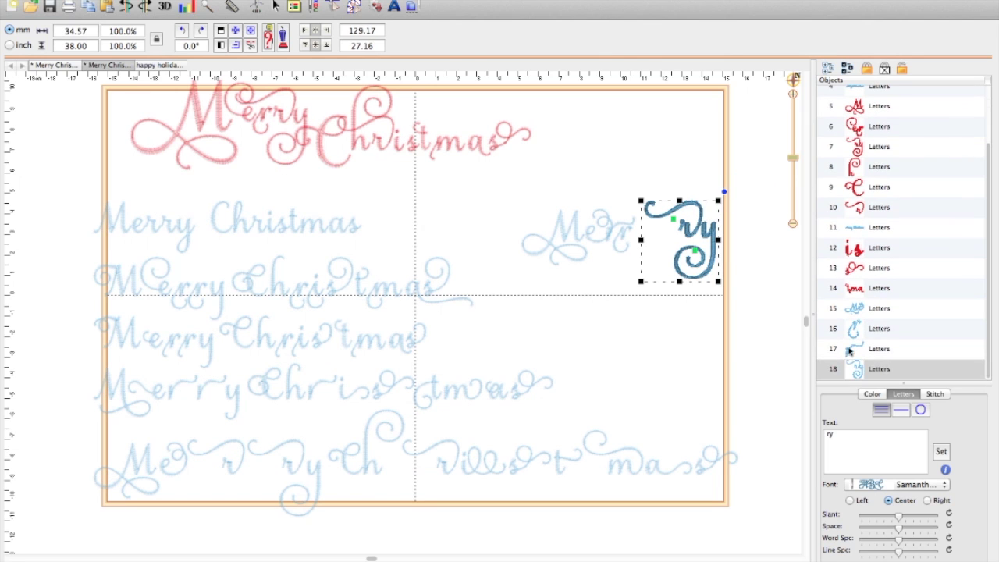
left_click(858, 351)
key("Escape")
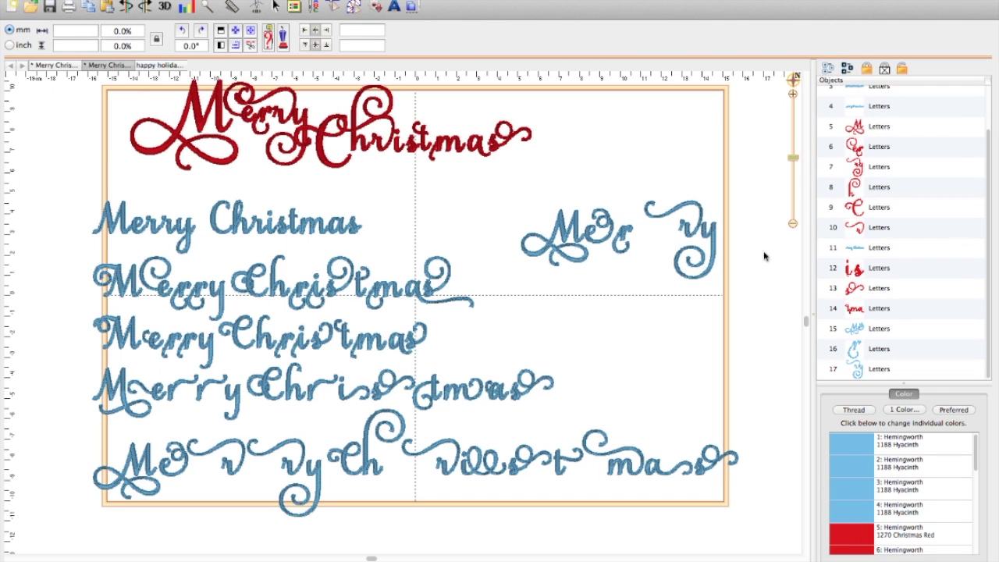
Join the "ry" lettering to "Mer" and fine-tune the spacing between the single "r" and "ry".
left_click(625, 238)
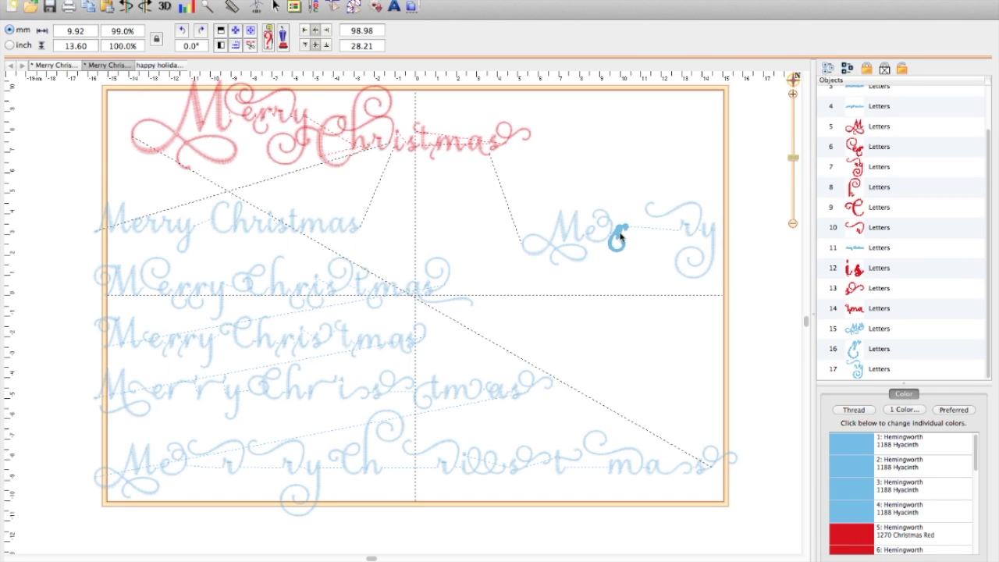
left_click_drag(714, 243, 664, 247)
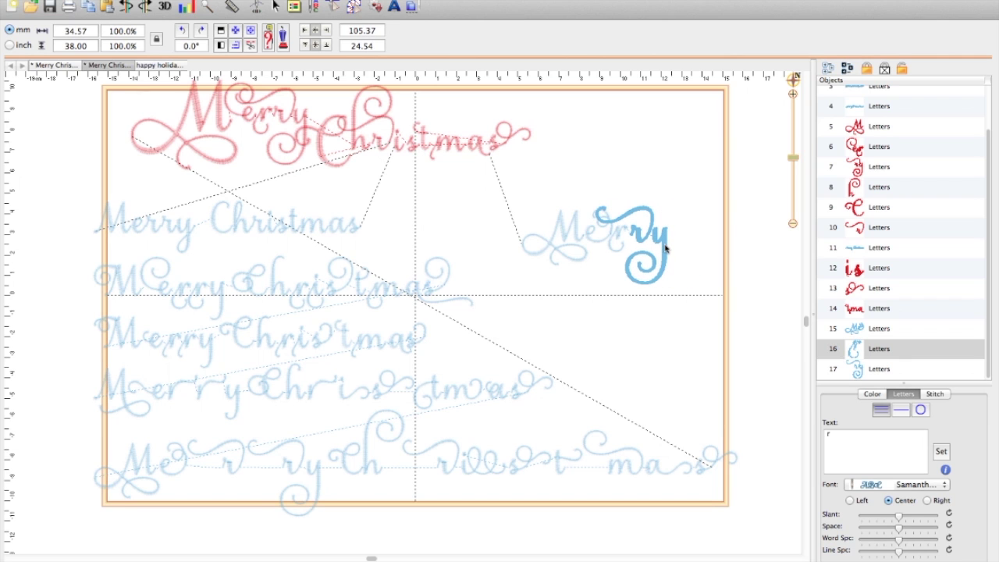
left_click(791, 160)
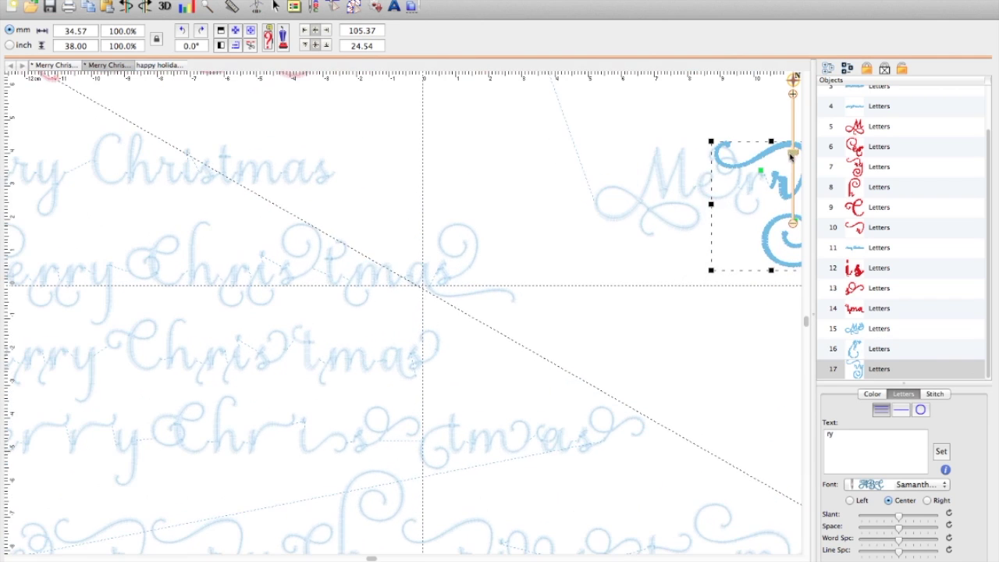
left_click_drag(370, 557, 616, 558)
left_click(591, 423)
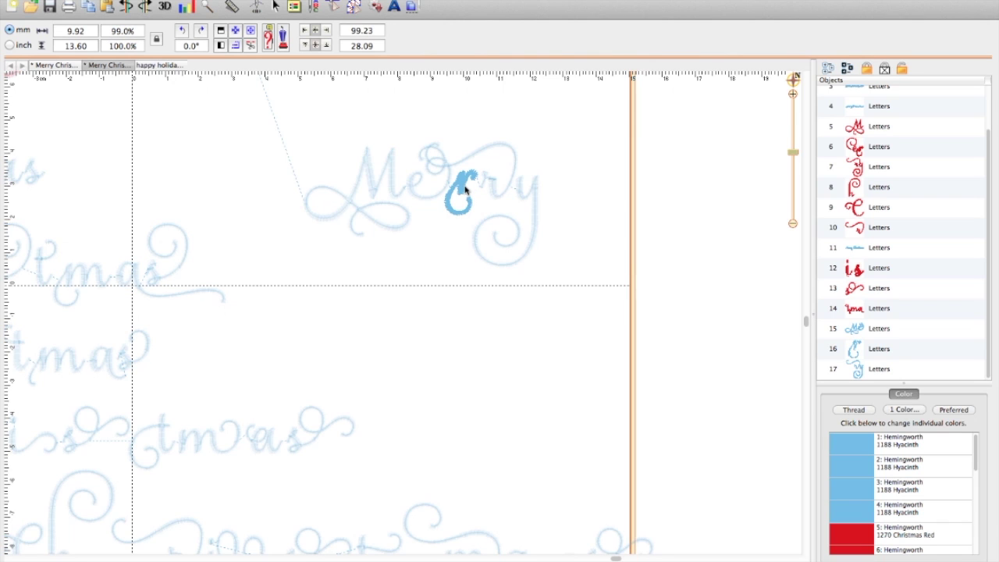
left_click(469, 191)
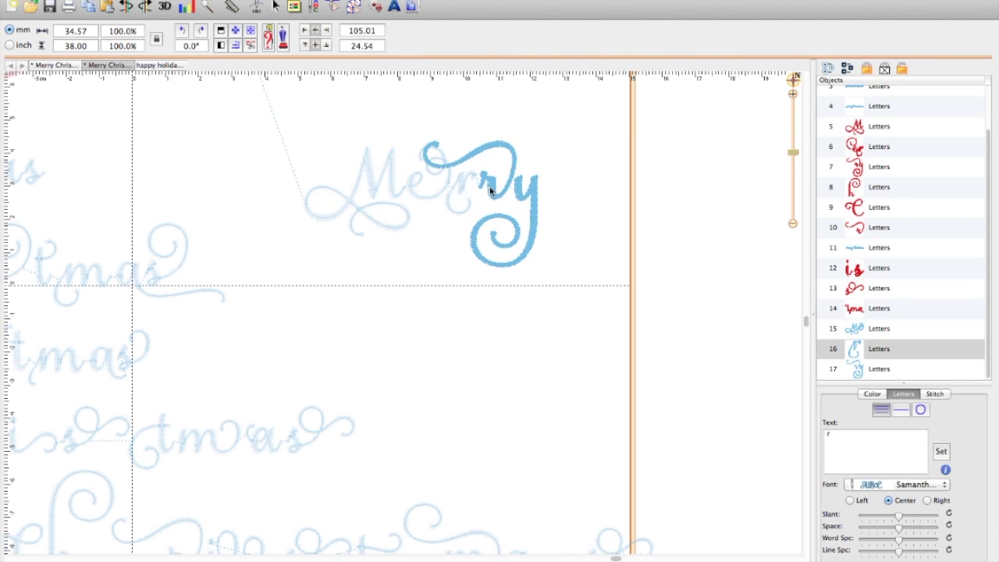
left_click(488, 188)
left_click(565, 258)
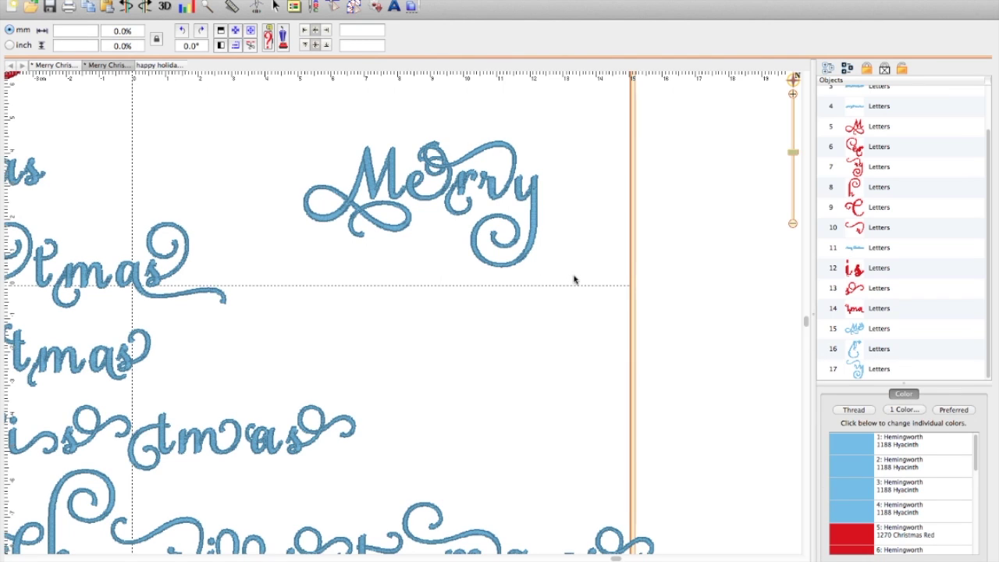
left_click(461, 188)
left_click(384, 222)
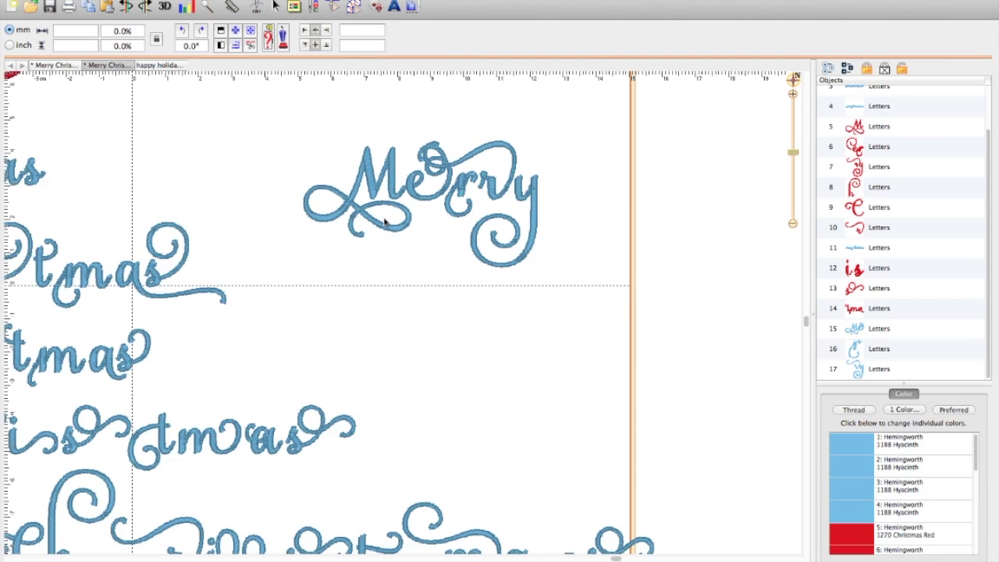
Duplicate the "Me" lettering, place the copy below the word, and reduce the copy's text to "M".
left_click(392, 196)
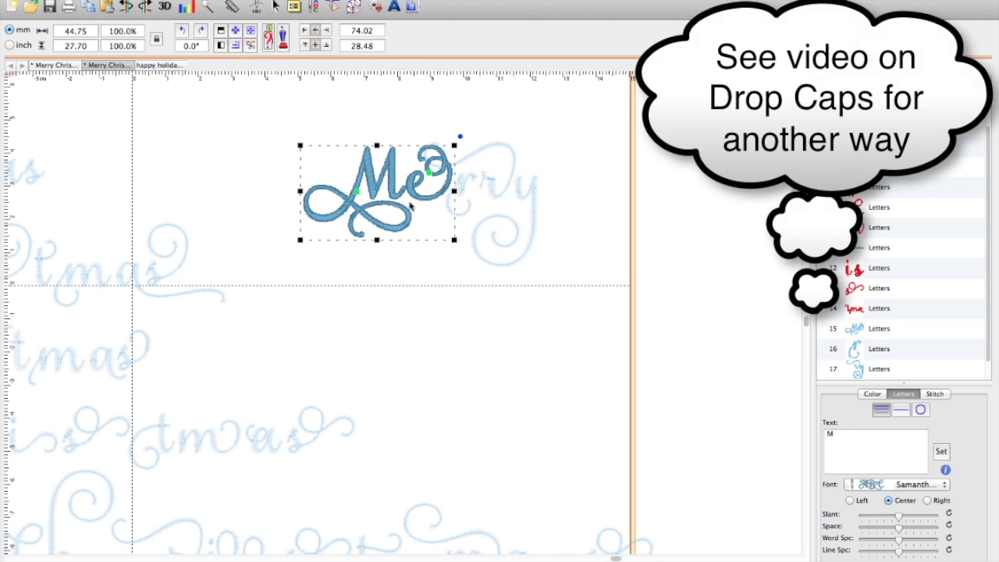
left_click_drag(382, 192, 387, 253)
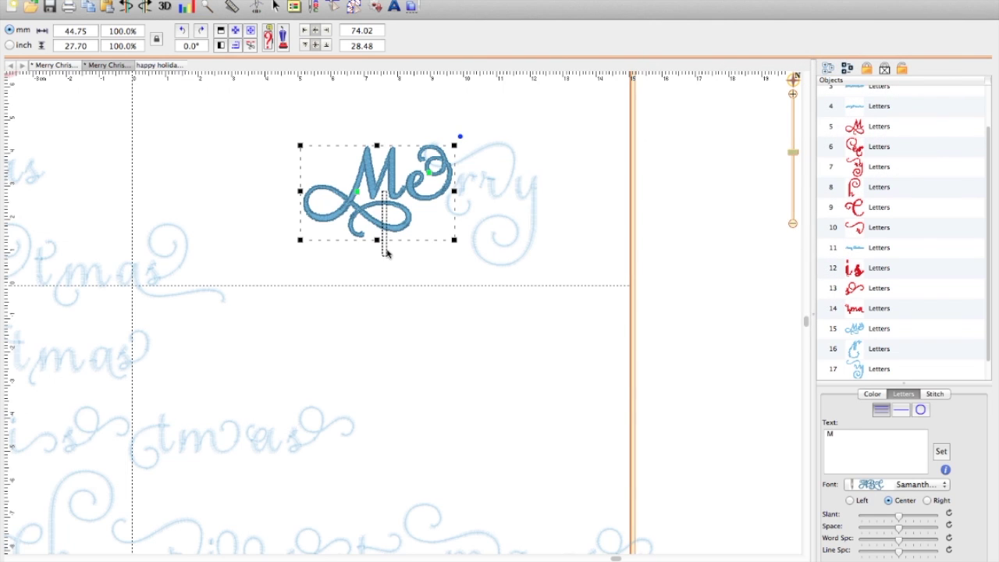
left_click_drag(398, 166, 404, 252)
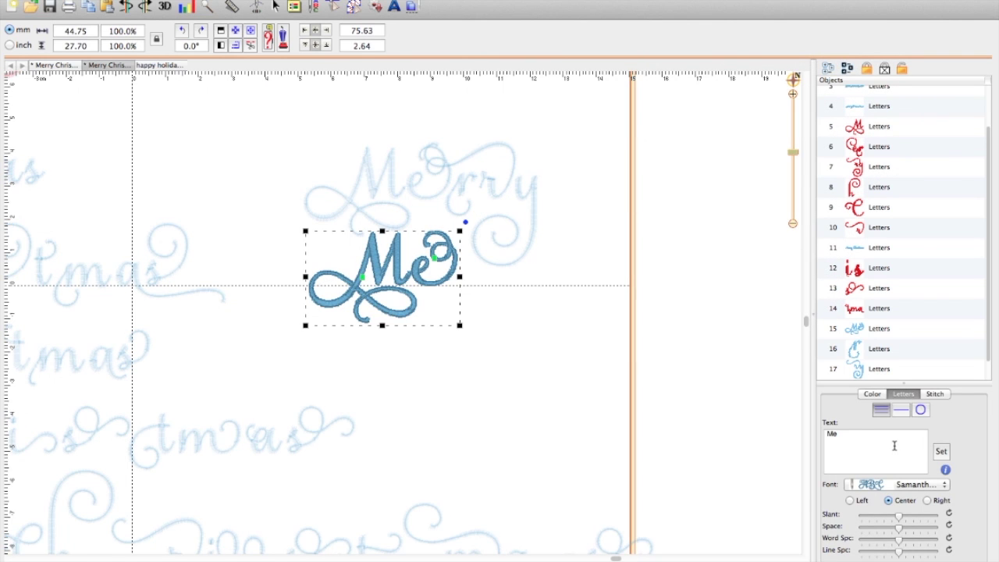
left_click(941, 452)
Change the original "Me" lettering's text to "e" and move it directly before "rry".
left_click(369, 176)
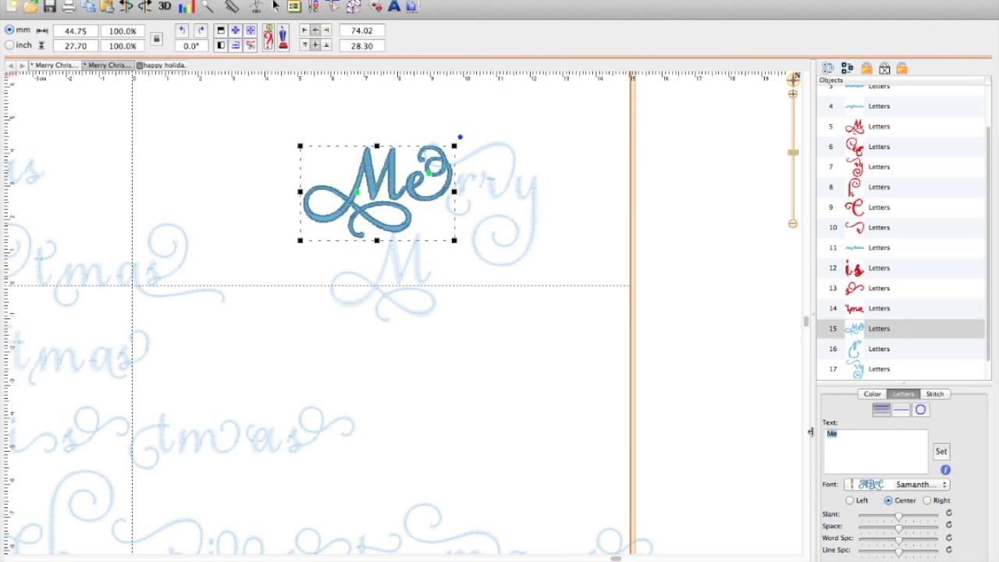
type("e")
left_click(940, 451)
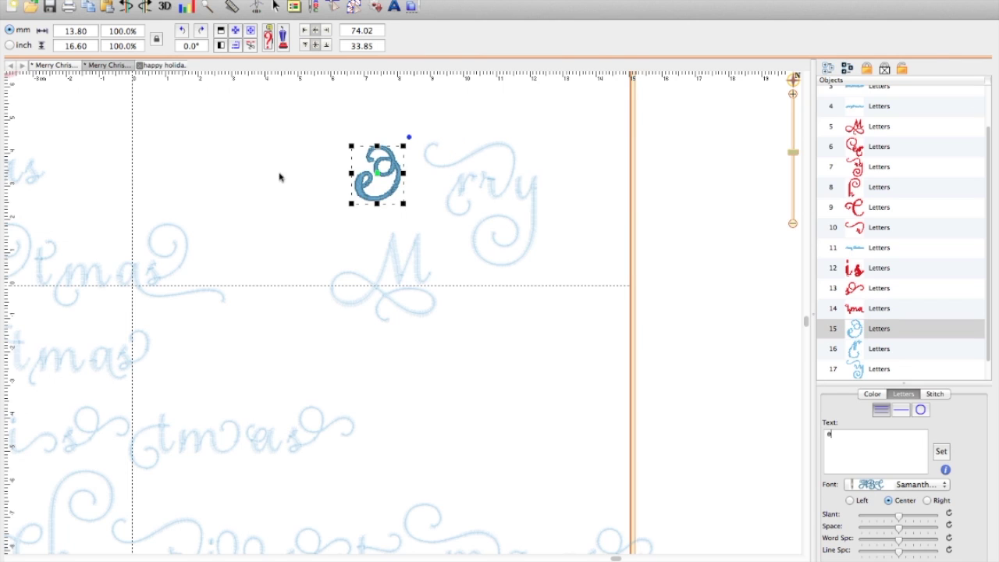
left_click_drag(363, 194, 405, 202)
Set the "M" to the Samantha 25mm Alternate 4 font and place it in front of "erry".
left_click(415, 274)
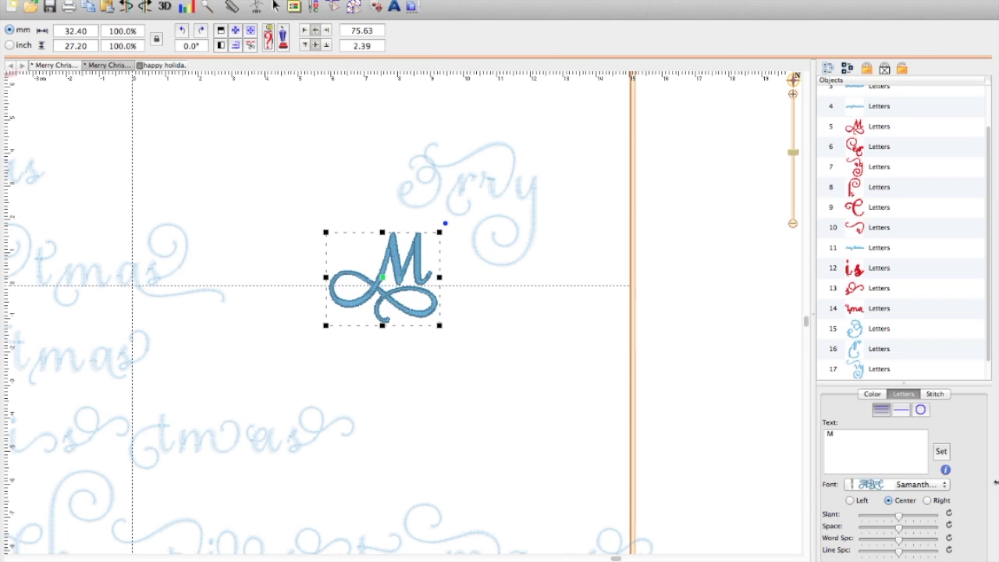
left_click(944, 485)
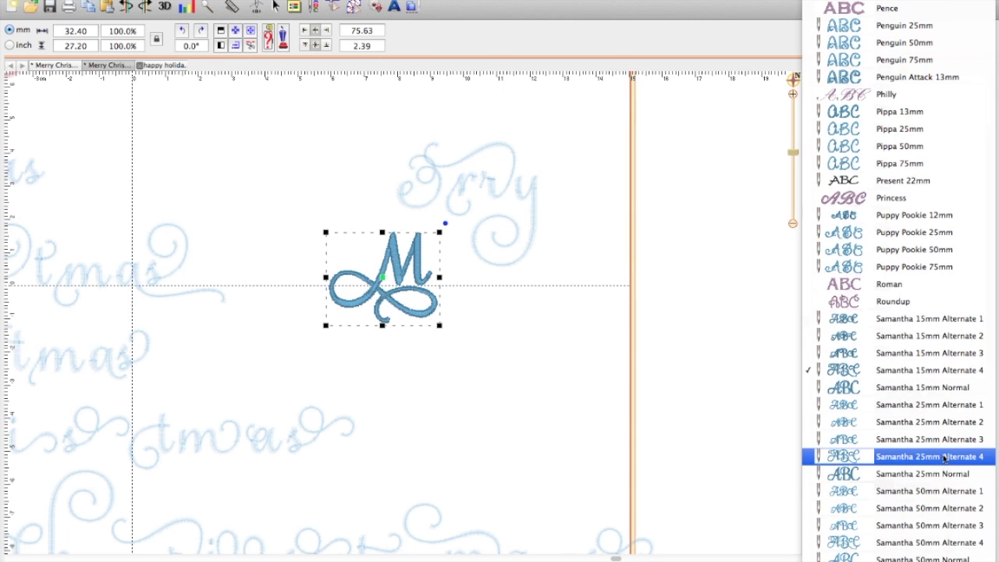
left_click(944, 458)
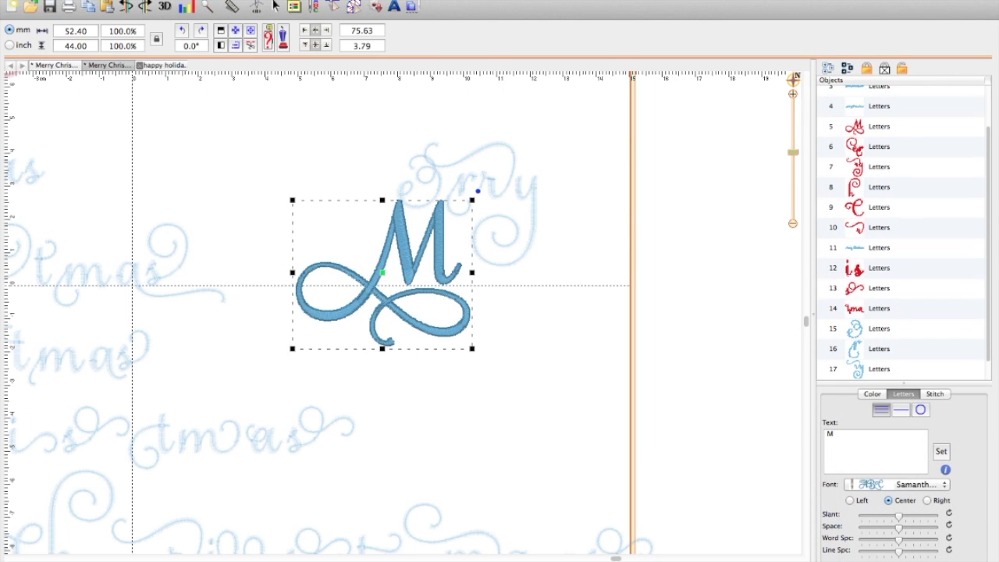
left_click_drag(410, 251, 369, 205)
left_click(435, 230)
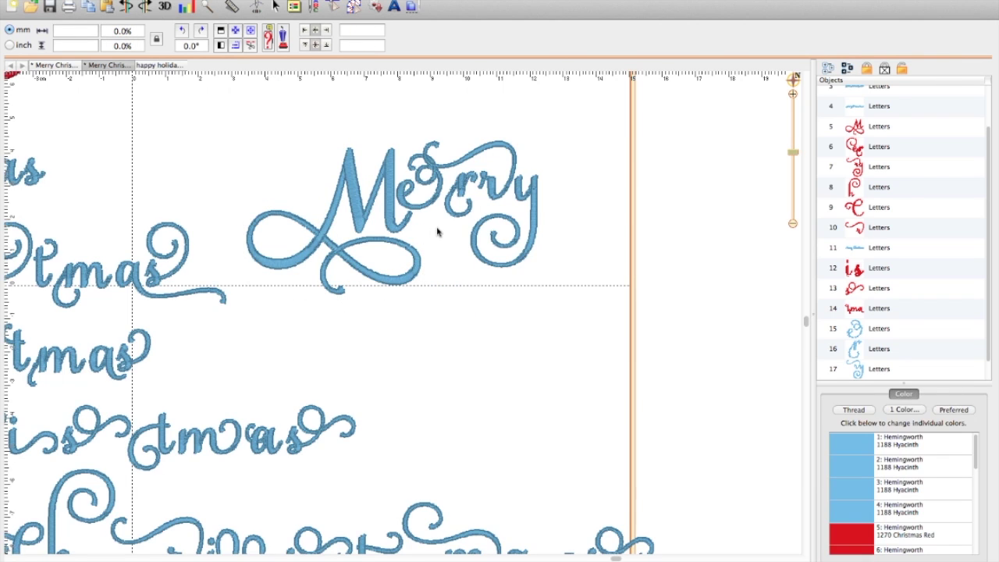
Nudge the "e" 2 mm to the right, closer to the single "r".
left_click(435, 203)
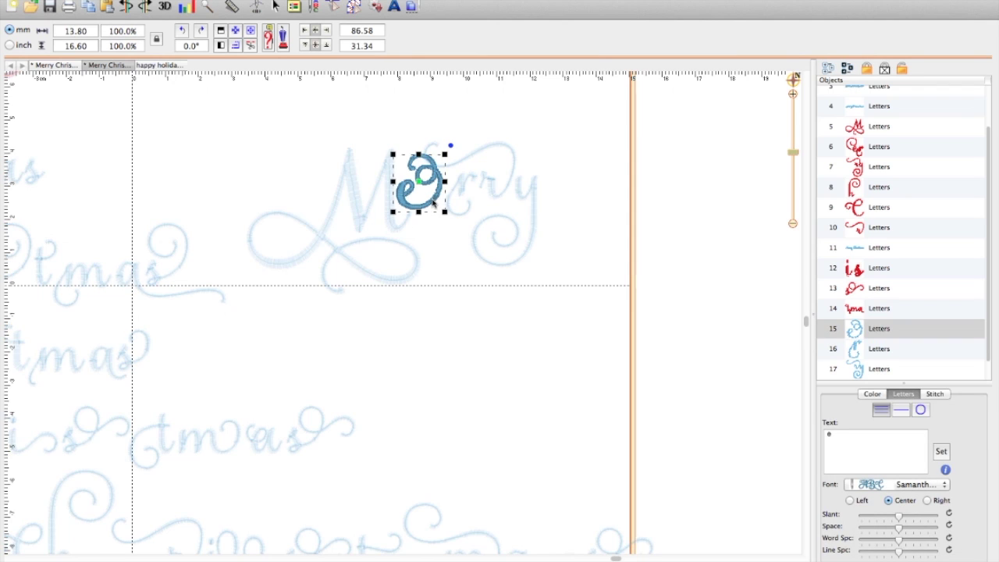
key("Right")
key("Right")
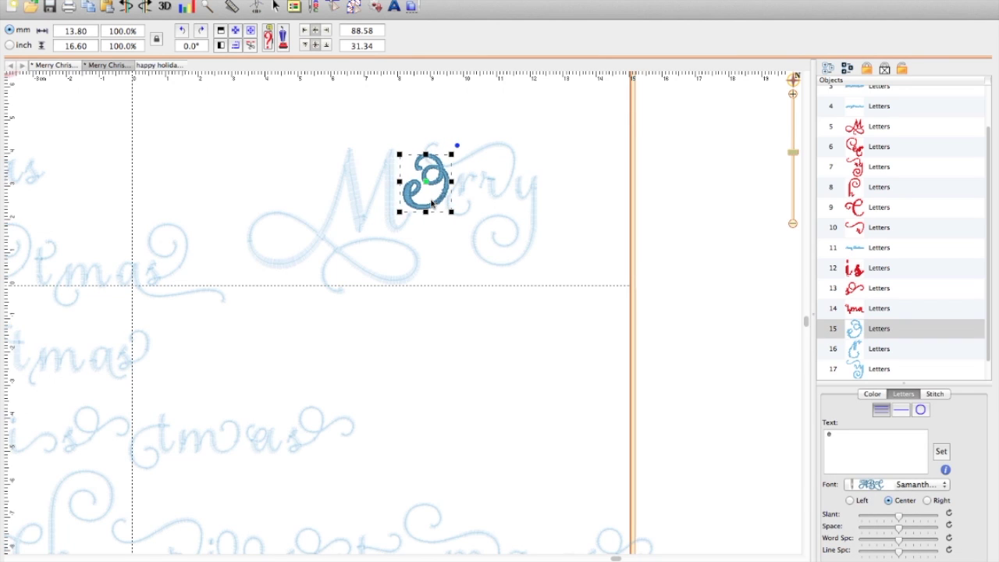
left_click(391, 149)
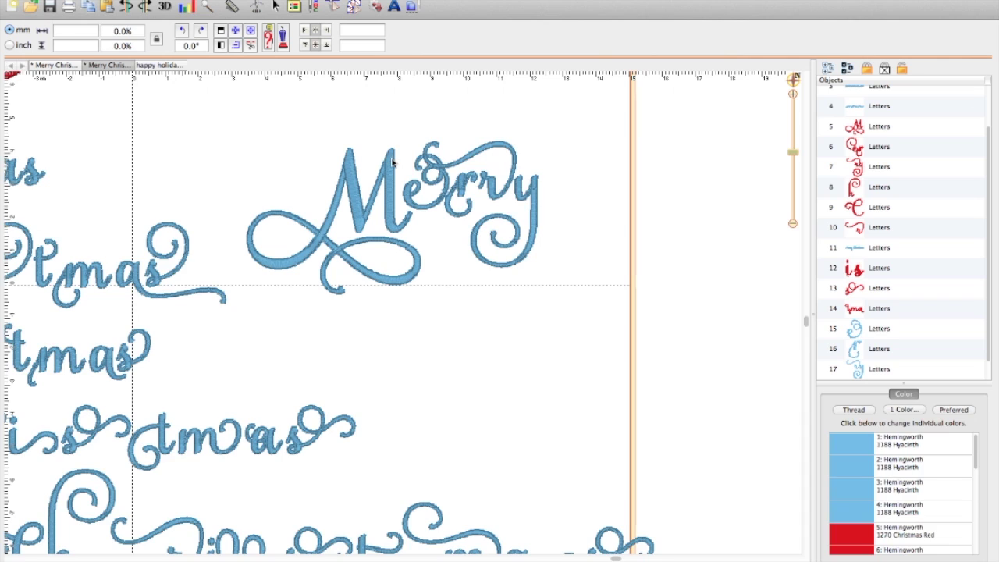
Nudge the large "M" two increments right and one up so it connects to the "e".
left_click(393, 162)
key("Right")
key("Right")
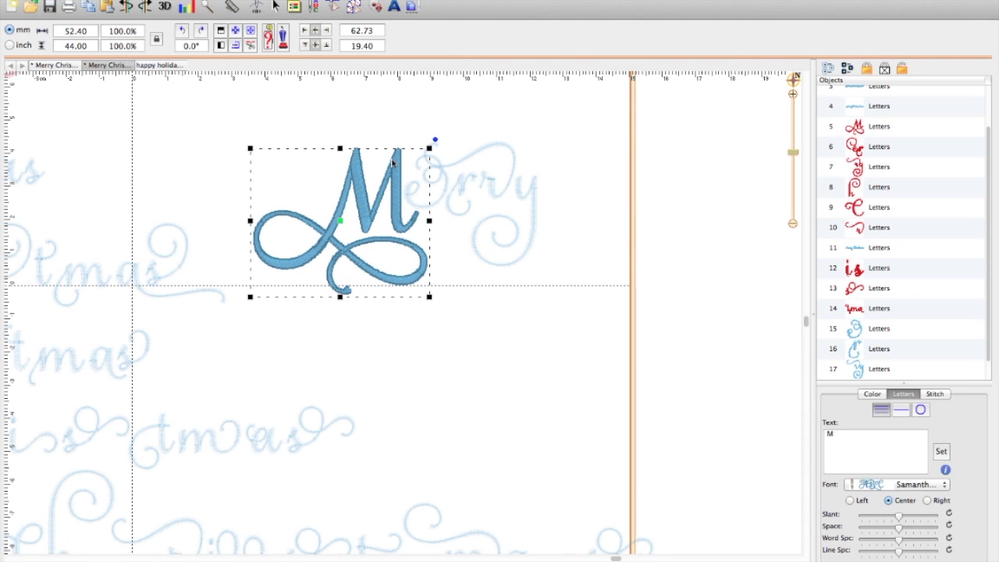
key("Up")
left_click(517, 163)
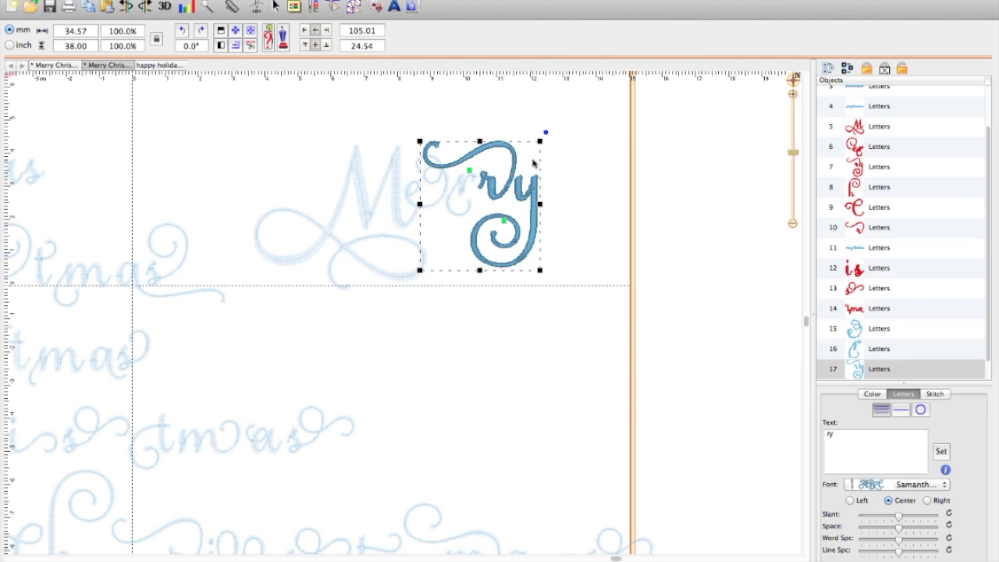
left_click(622, 188)
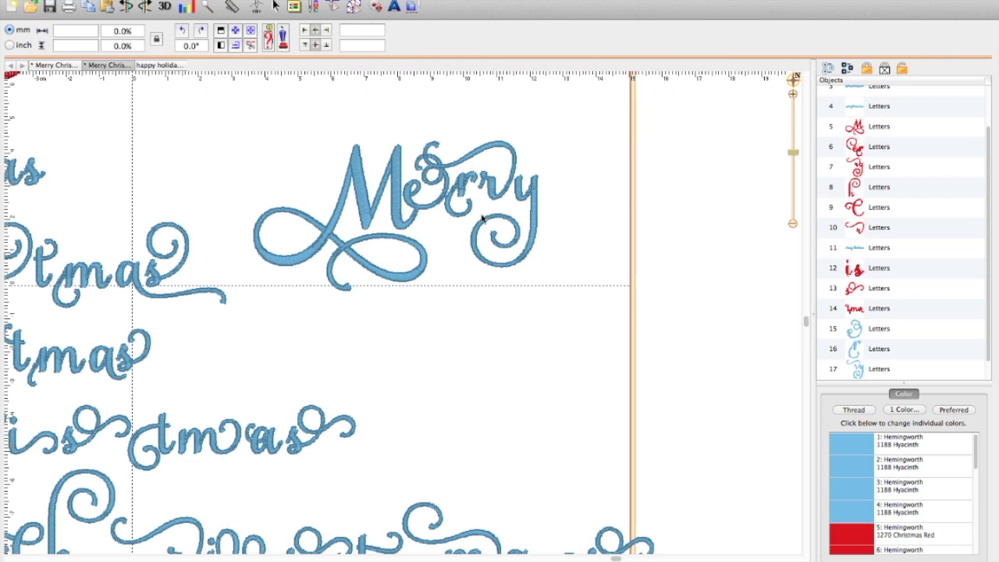
Shift the "ry" lettering and the single "r" slightly downward to refine their alignment.
left_click_drag(794, 159, 792, 148)
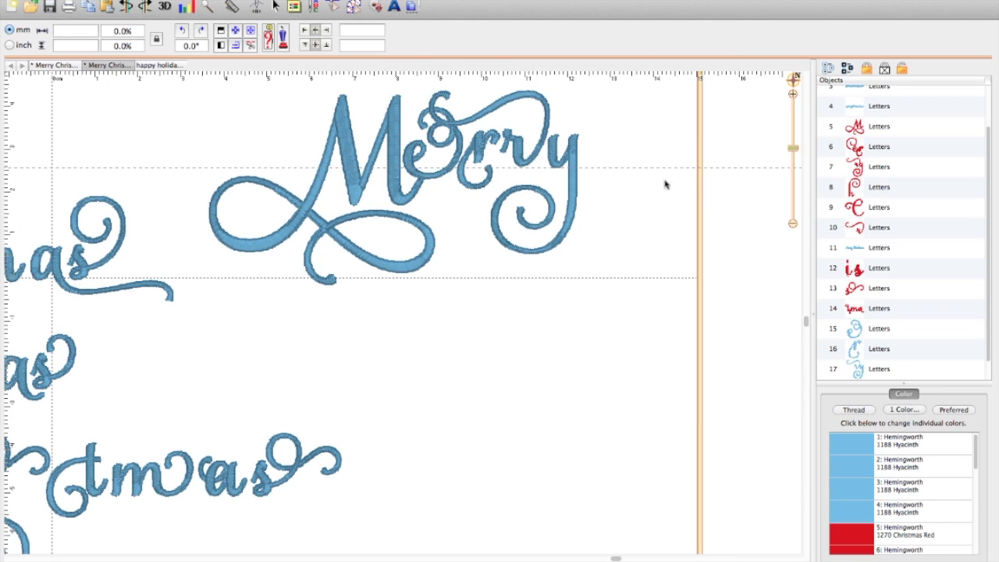
left_click(524, 162)
left_click(621, 155)
left_click(572, 160)
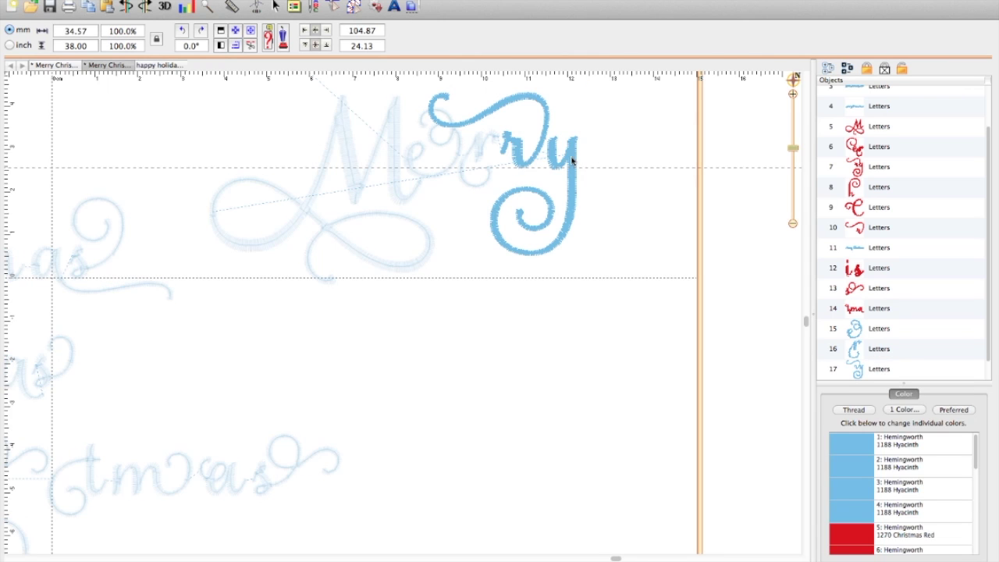
left_click(480, 156)
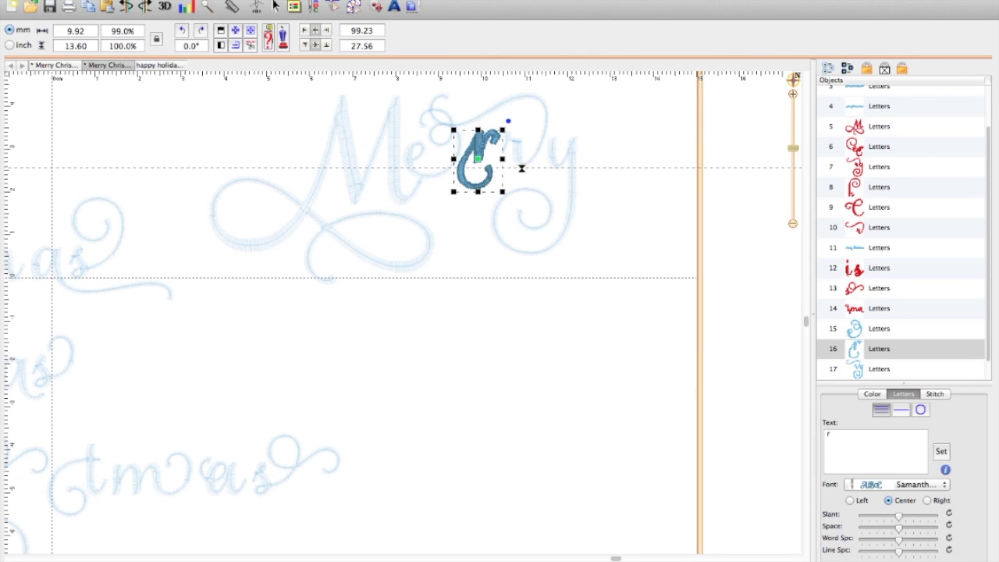
left_click(630, 182)
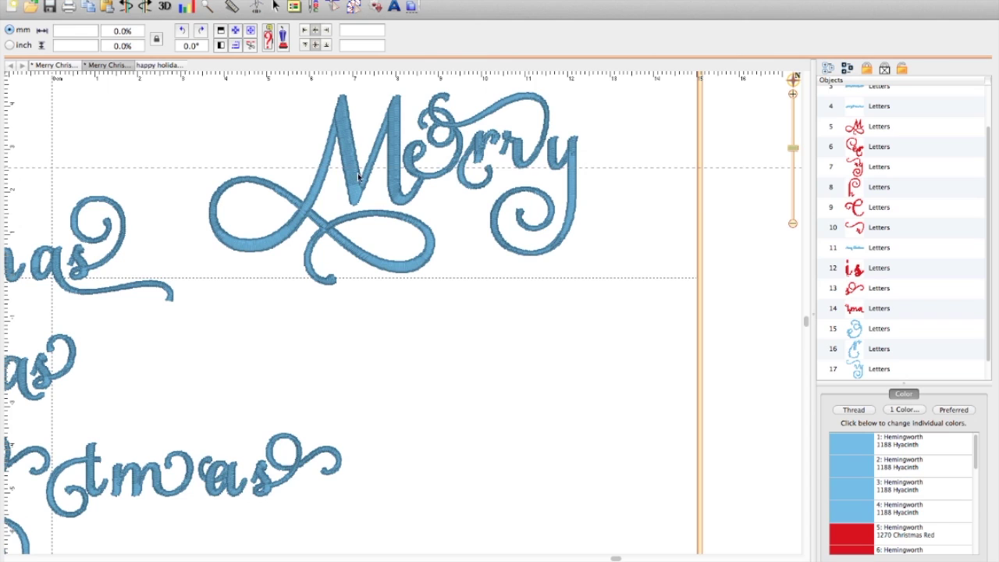
Reposition the single "r" slightly between the "e" and "ry" to refine how the strokes connect.
left_click(482, 155)
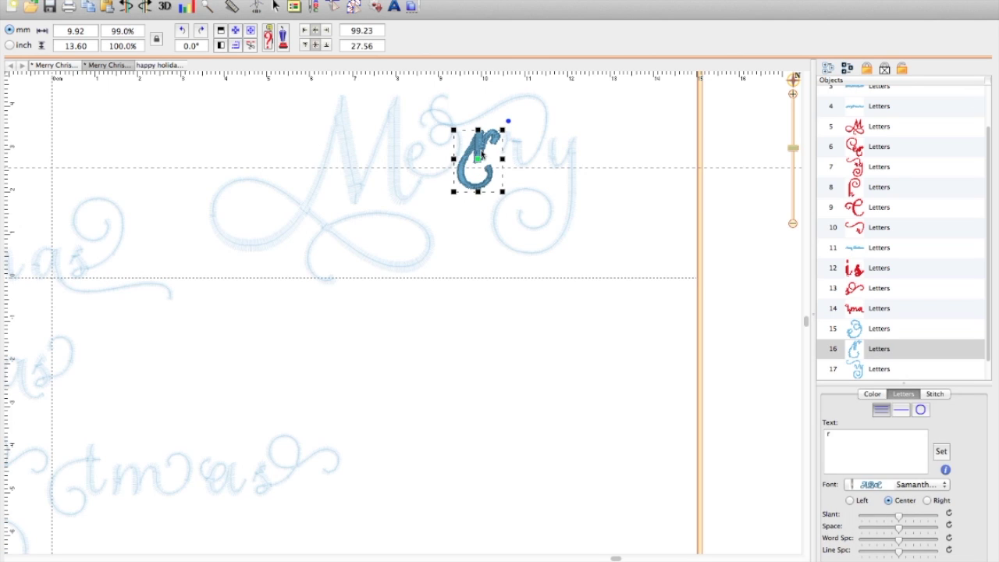
left_click_drag(482, 154, 478, 162)
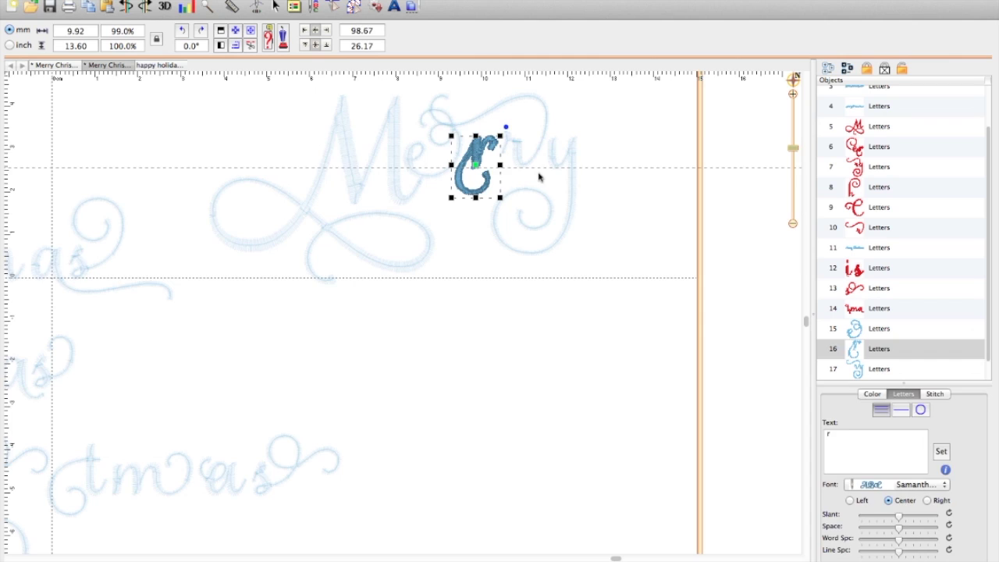
left_click(606, 181)
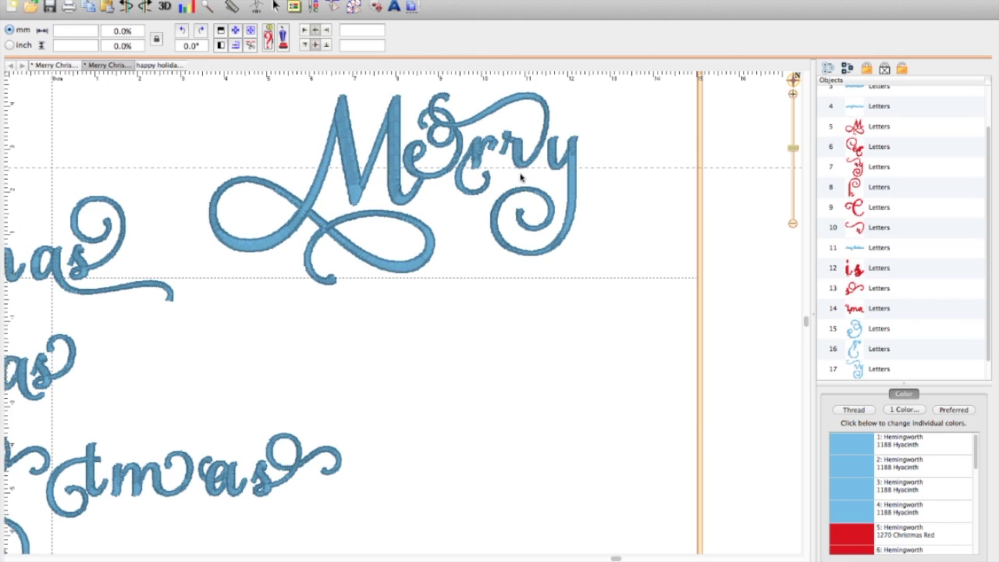
left_click(481, 165)
left_click_drag(484, 145, 473, 161)
left_click(624, 164)
left_click(622, 195)
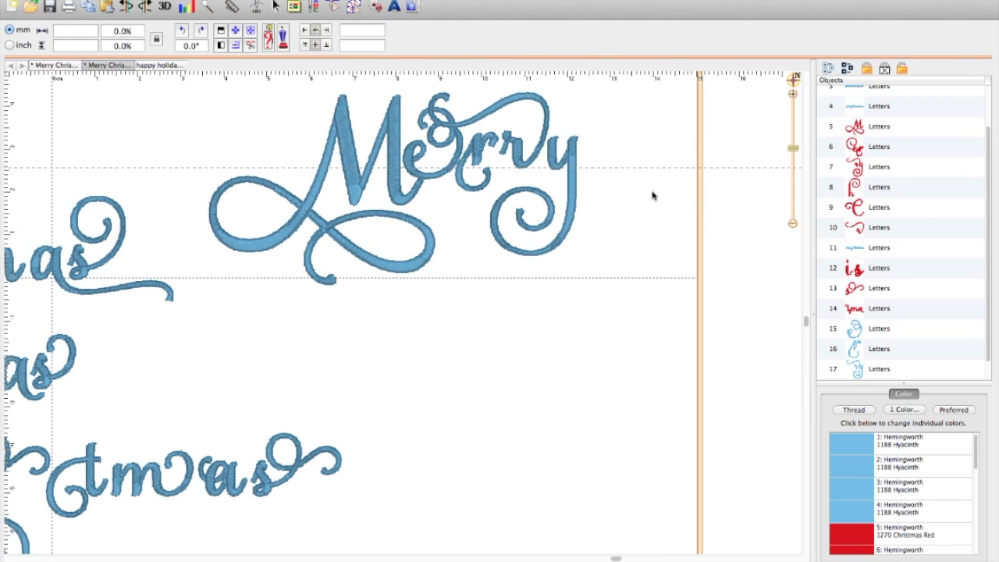
Copy the whole "Merry" lettering into a new blank design and move it to around the hoop's center.
left_click_drag(622, 320, 193, 66)
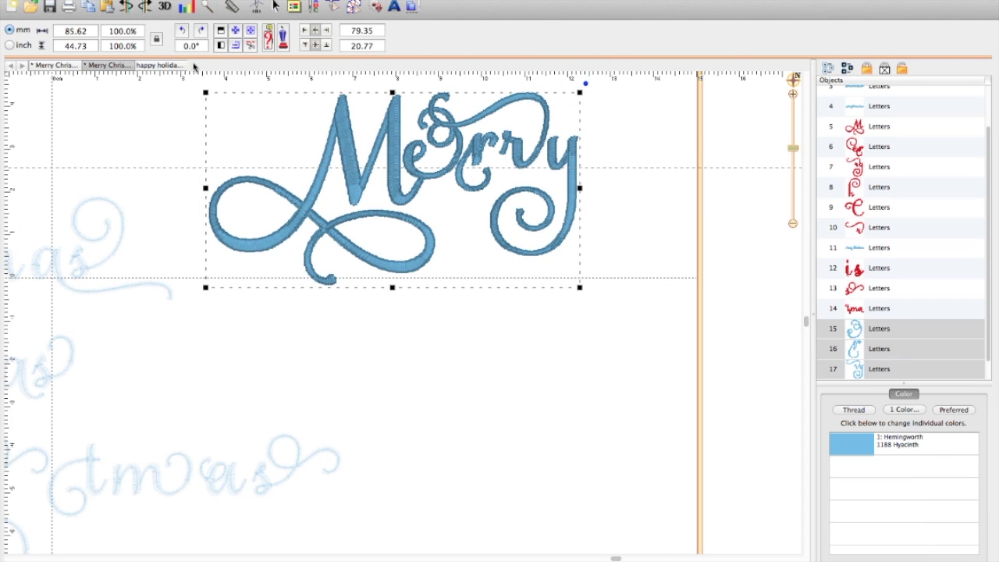
key("super+n")
key("super+v")
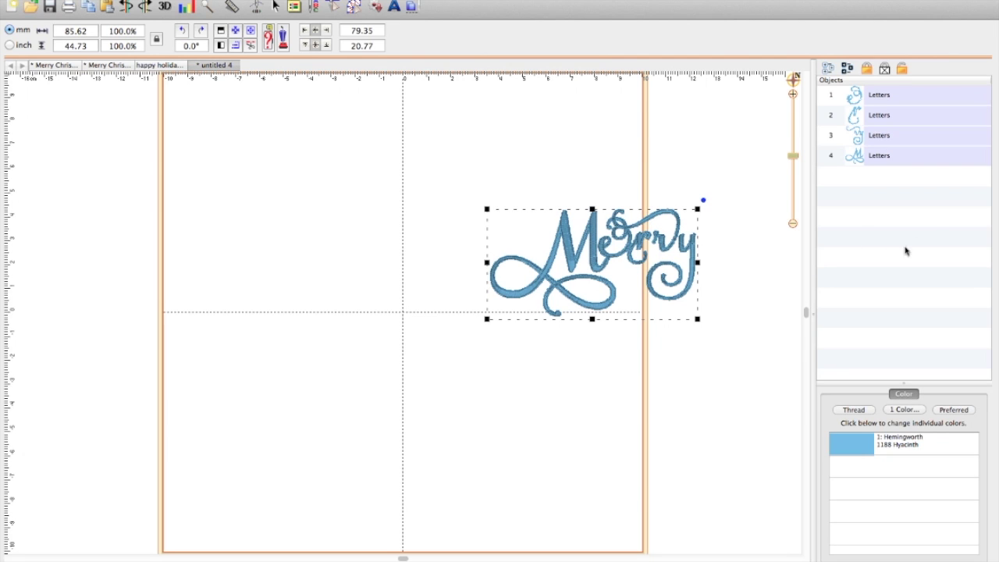
left_click_drag(666, 302, 458, 347)
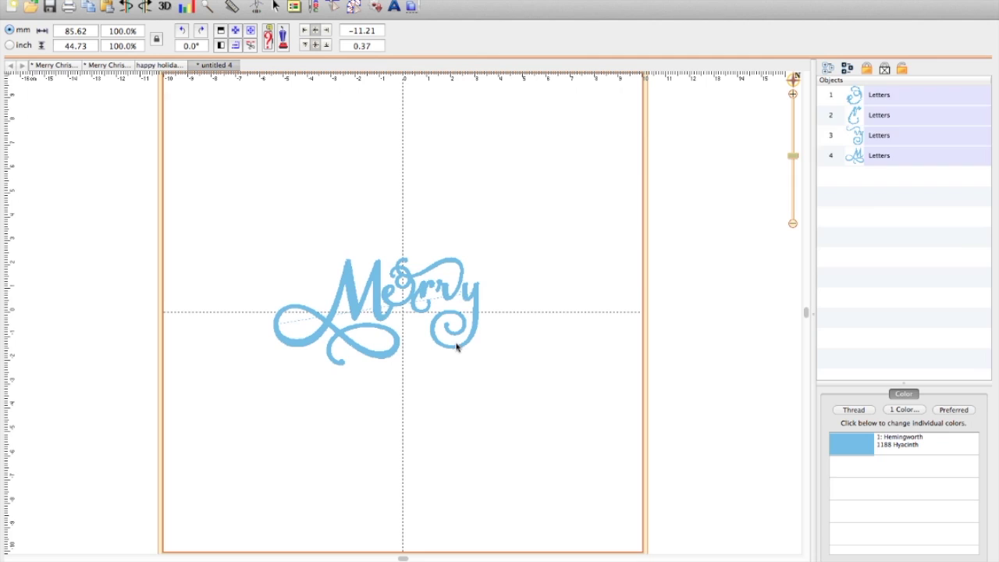
left_click(920, 221)
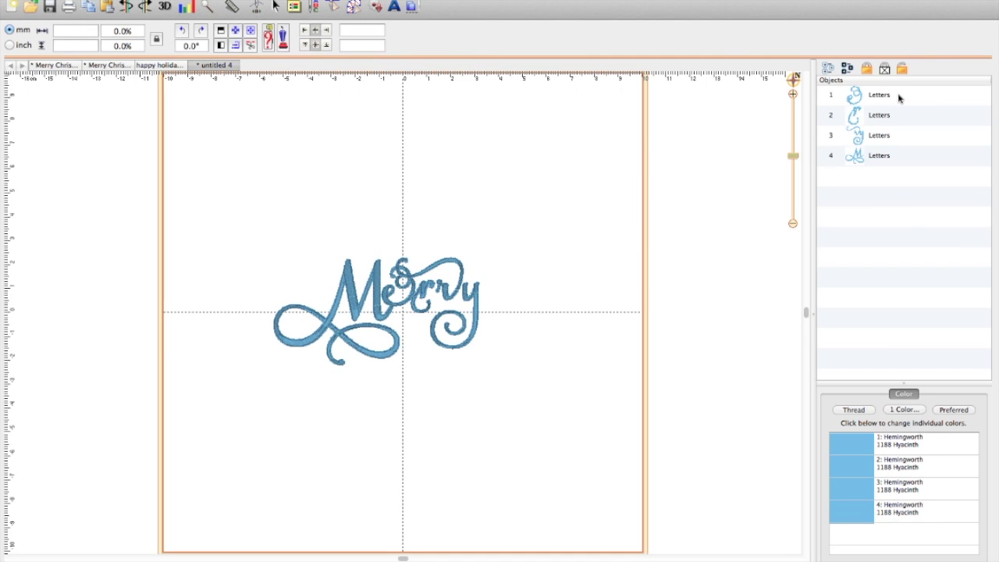
Move the large "M" to first place in the stitching order.
left_click(884, 158)
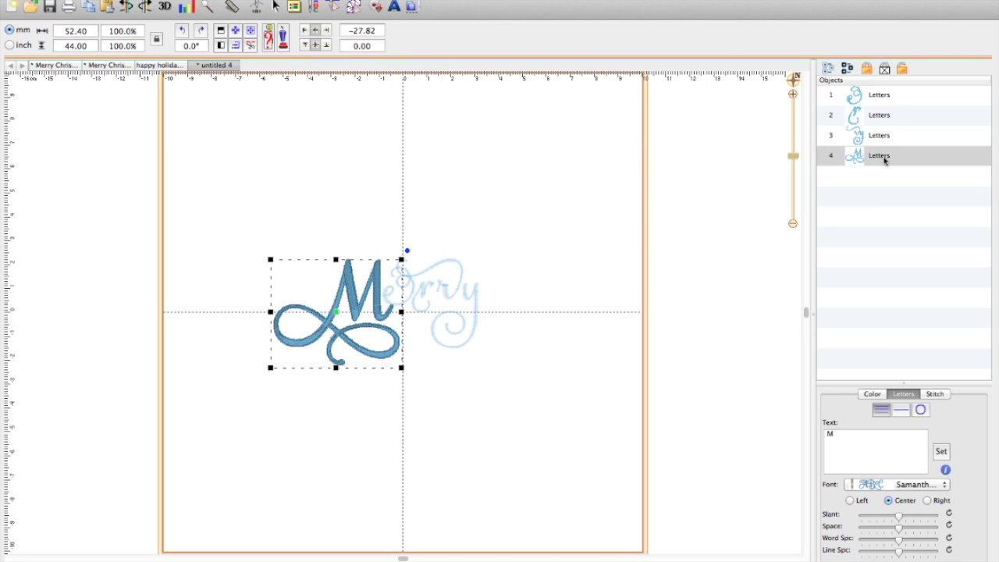
right_click(884, 159)
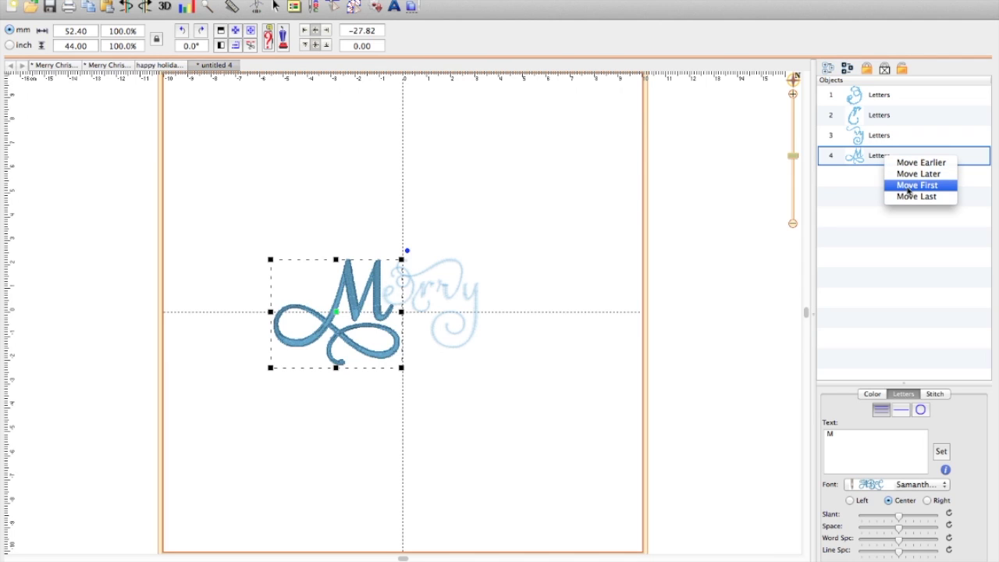
left_click(913, 185)
left_click(546, 227)
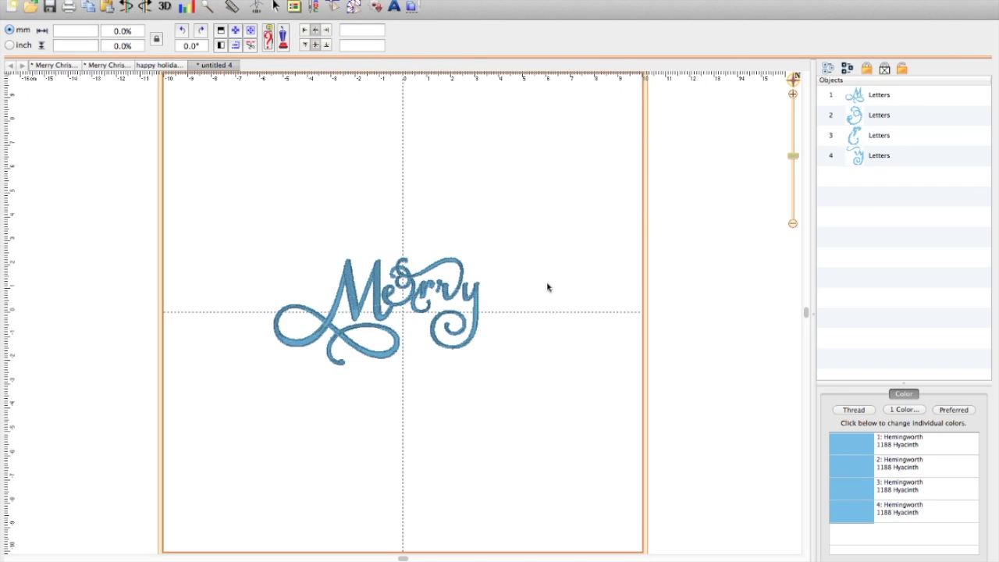
Recolor all of the "Merry" lettering to the single Hemingworth thread 1270 Christmas Red.
left_click(425, 298)
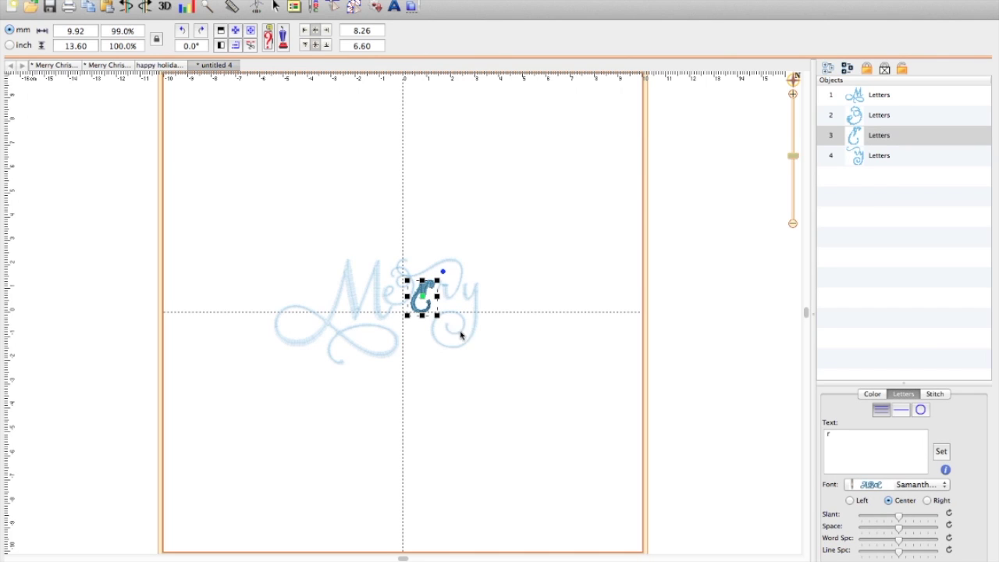
left_click(348, 245)
left_click(908, 411)
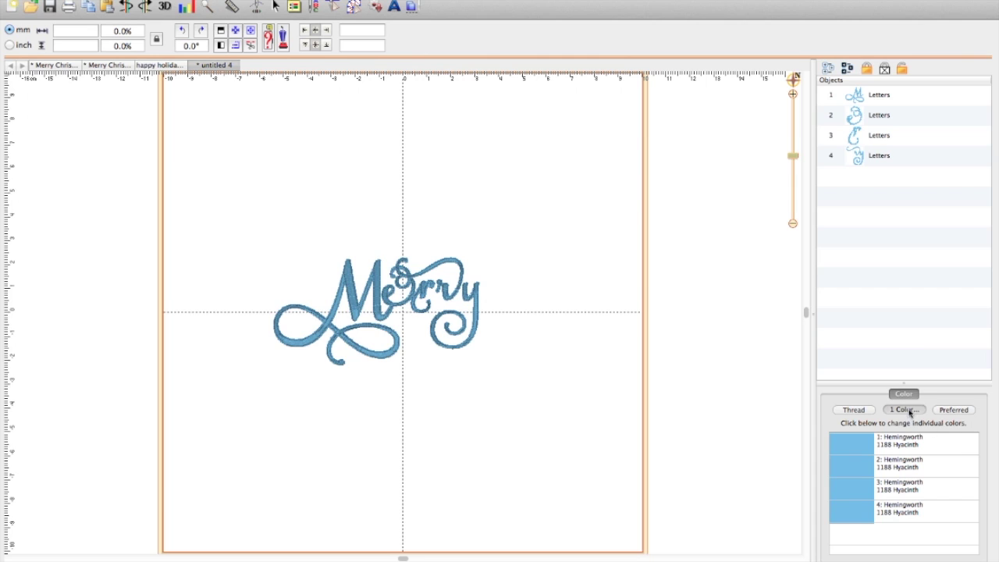
left_click(279, 222)
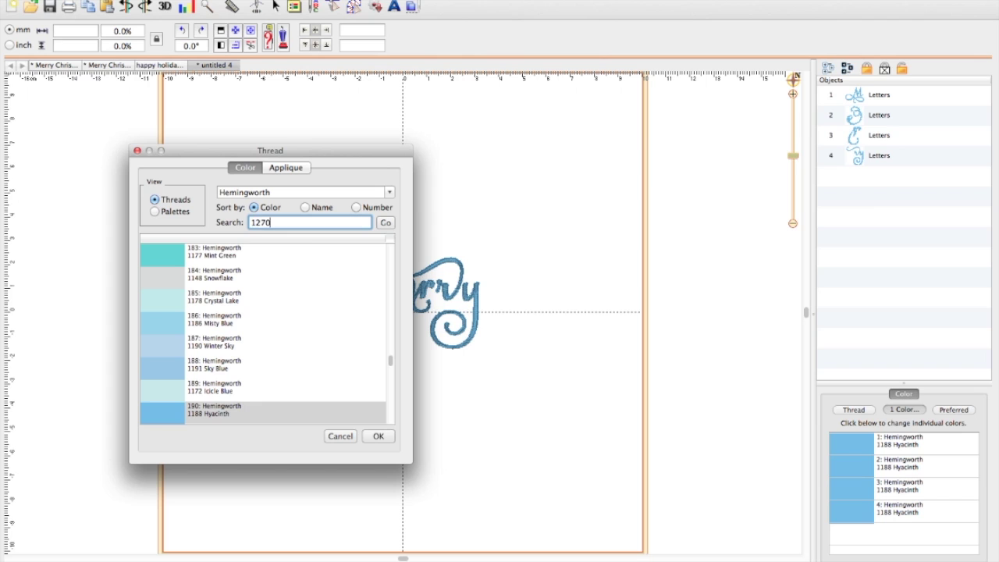
left_click(388, 223)
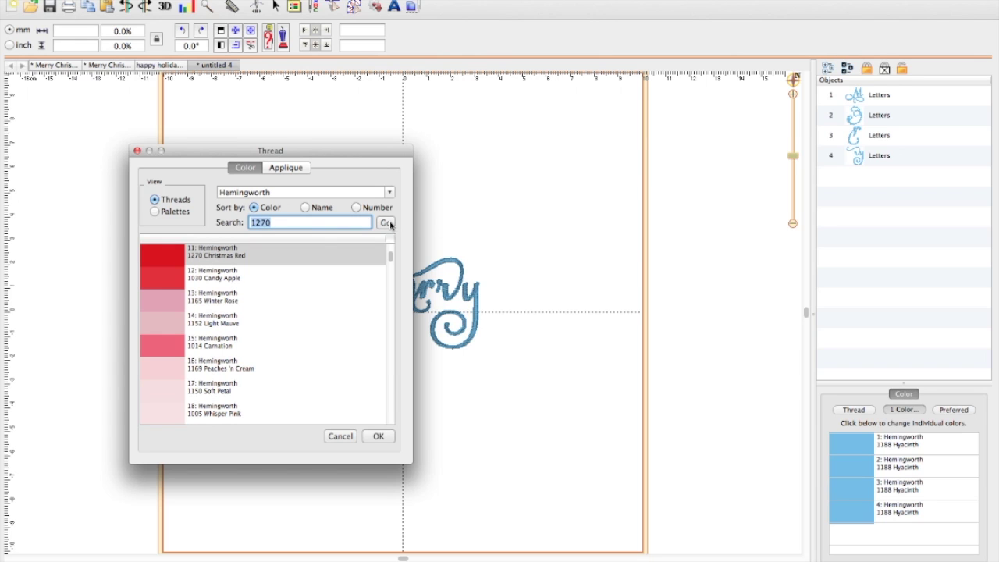
left_click(158, 265)
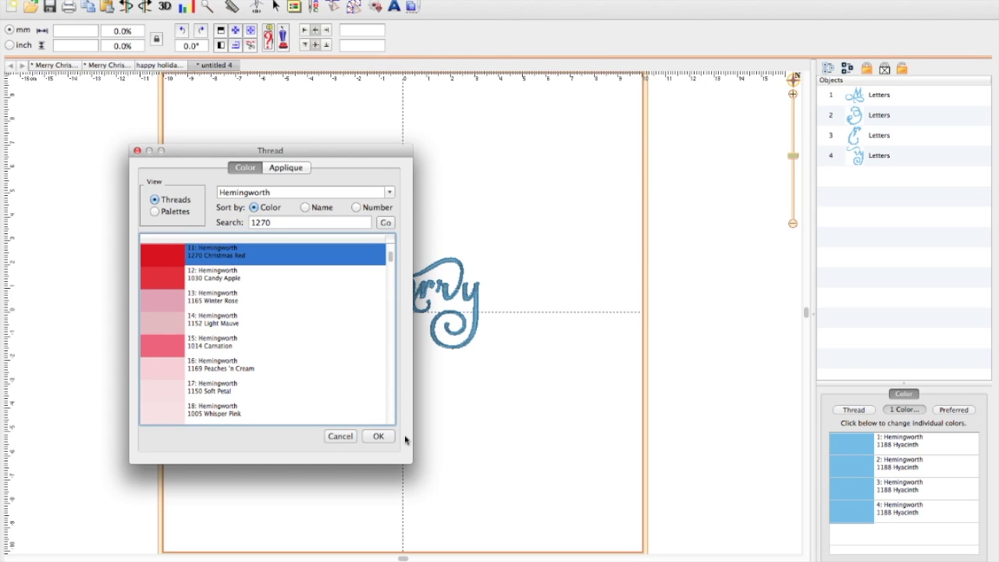
left_click(379, 435)
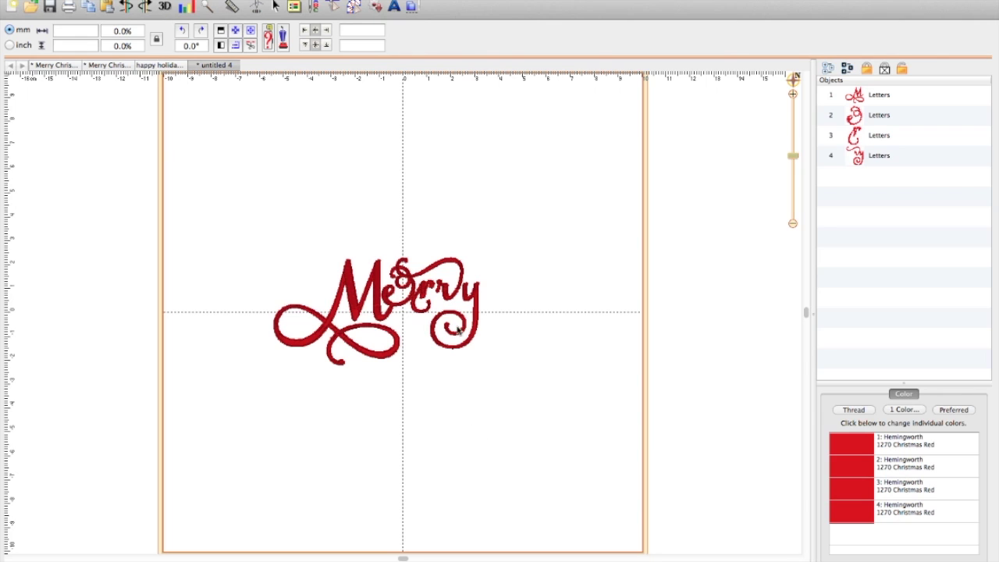
Search the threads for "gold" and recolor the single "r" to Hemingworth 1023 Marigold.
left_click(428, 295)
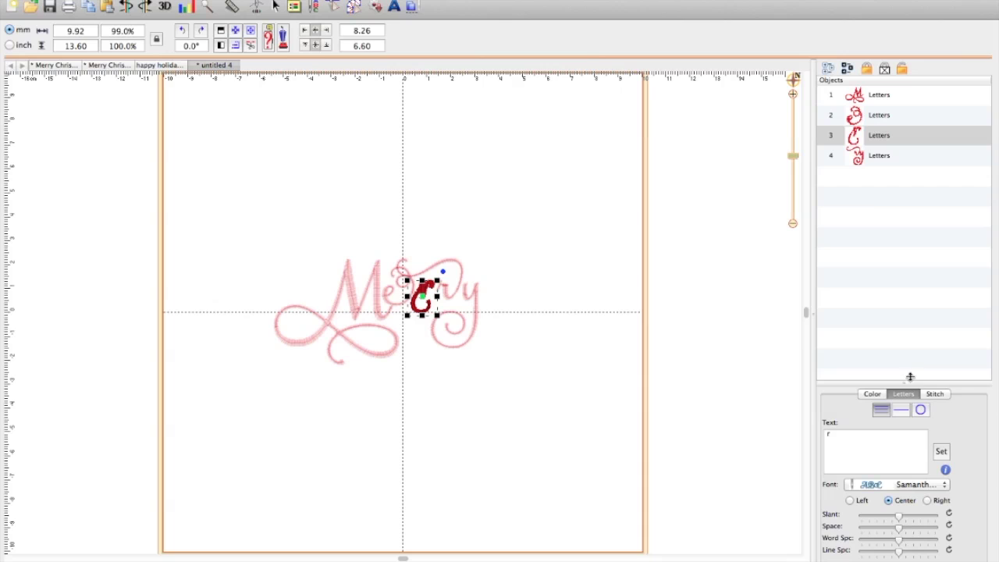
left_click(872, 393)
left_click(855, 443)
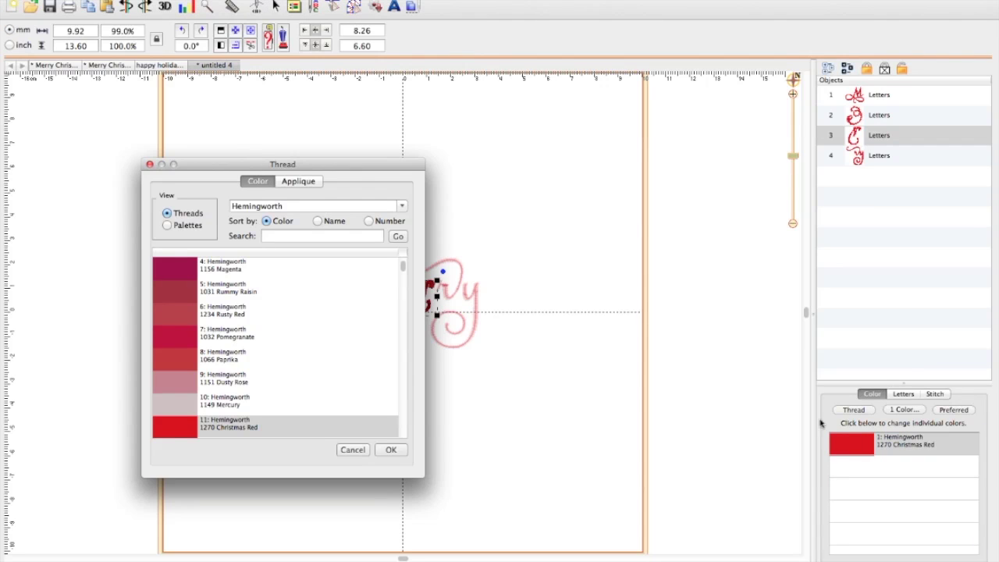
left_click(280, 235)
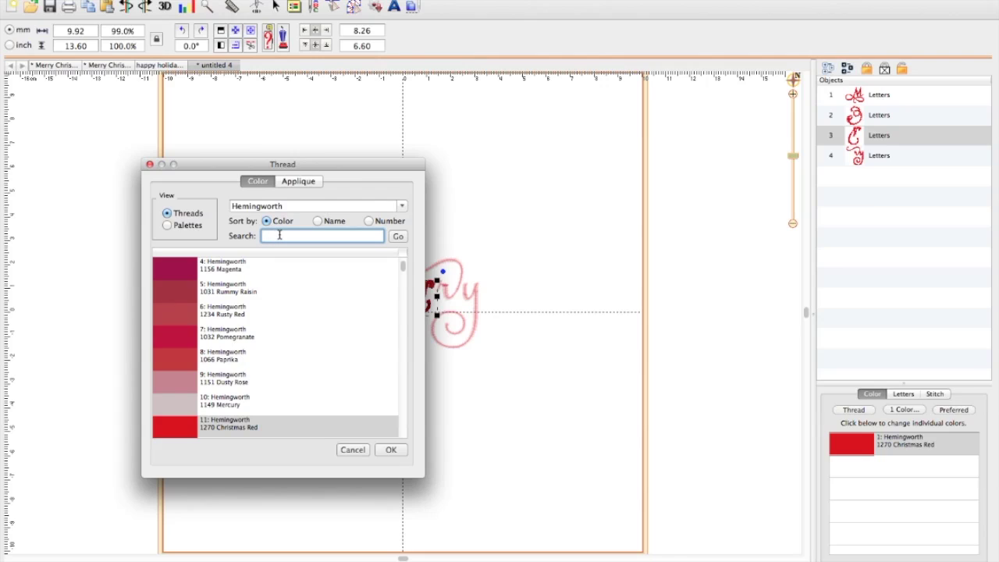
type("gold")
left_click(400, 239)
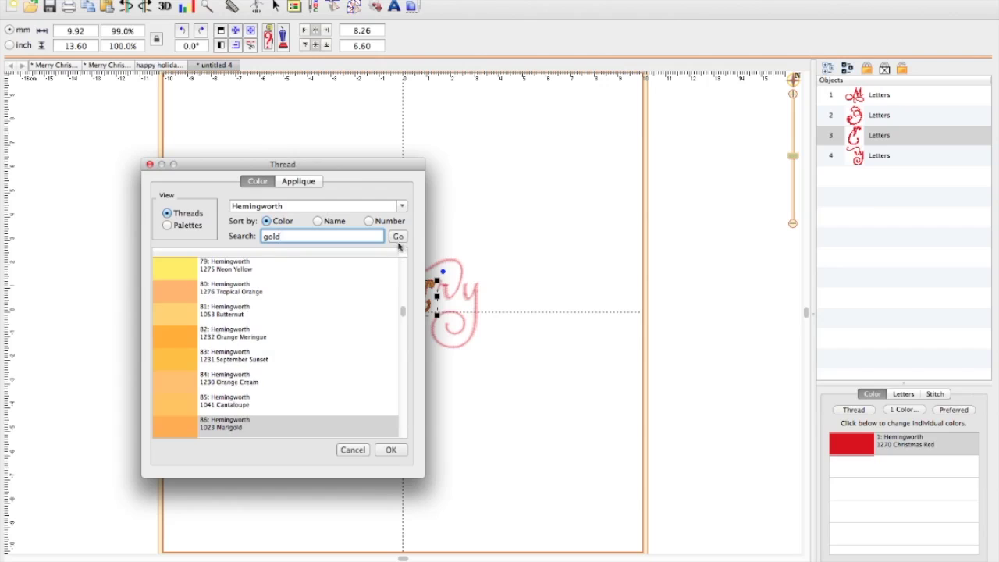
left_click(179, 432)
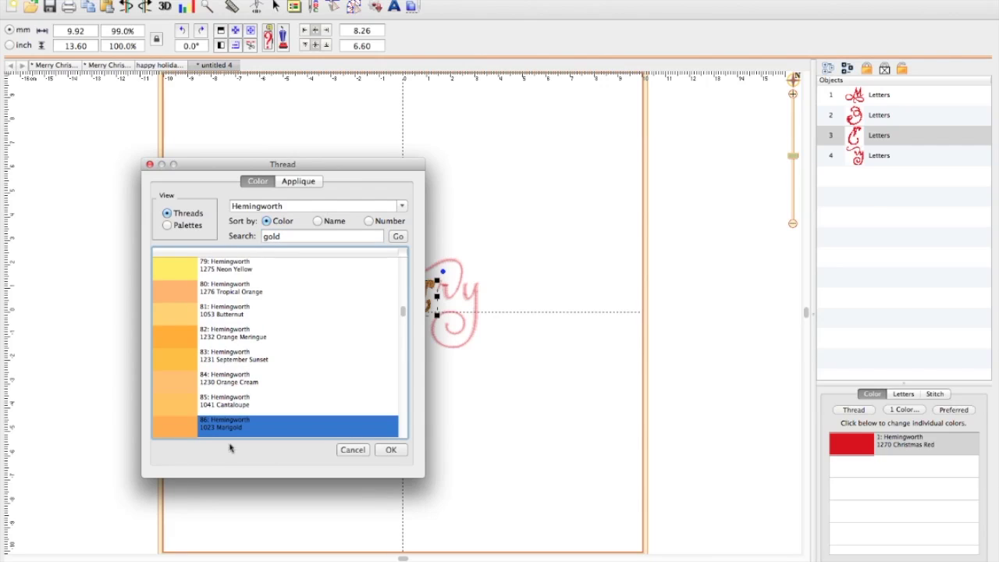
left_click(390, 450)
left_click(487, 441)
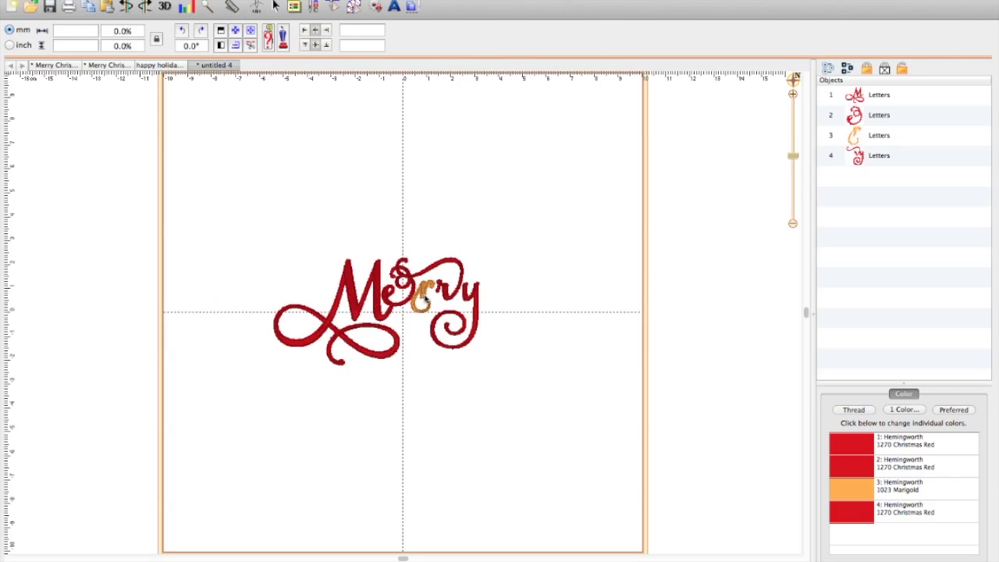
Recolor only the "y" within the "ry" lettering to Hemingworth 1123 Jungle Green, searching the threads for "green".
left_click(476, 299)
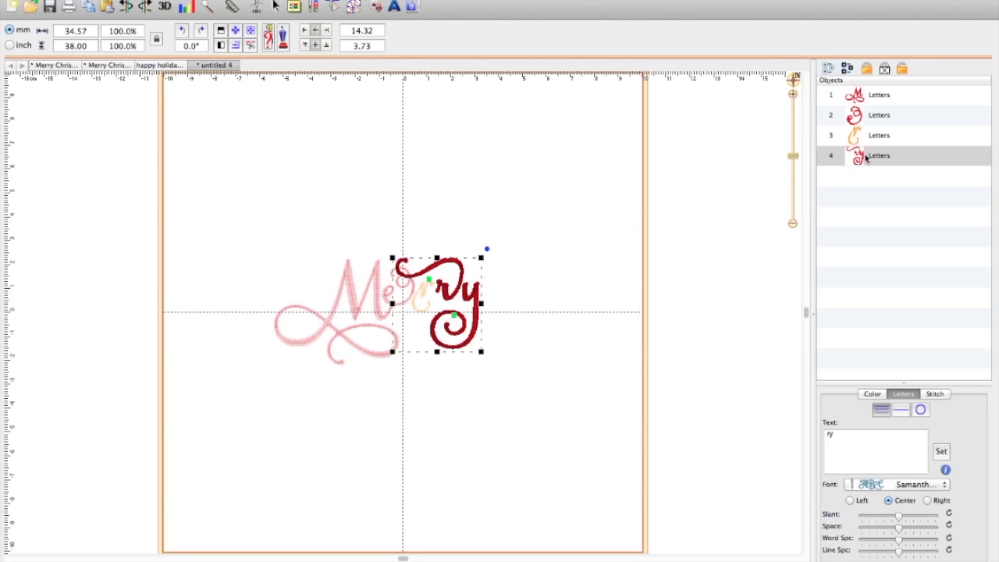
left_click(574, 331)
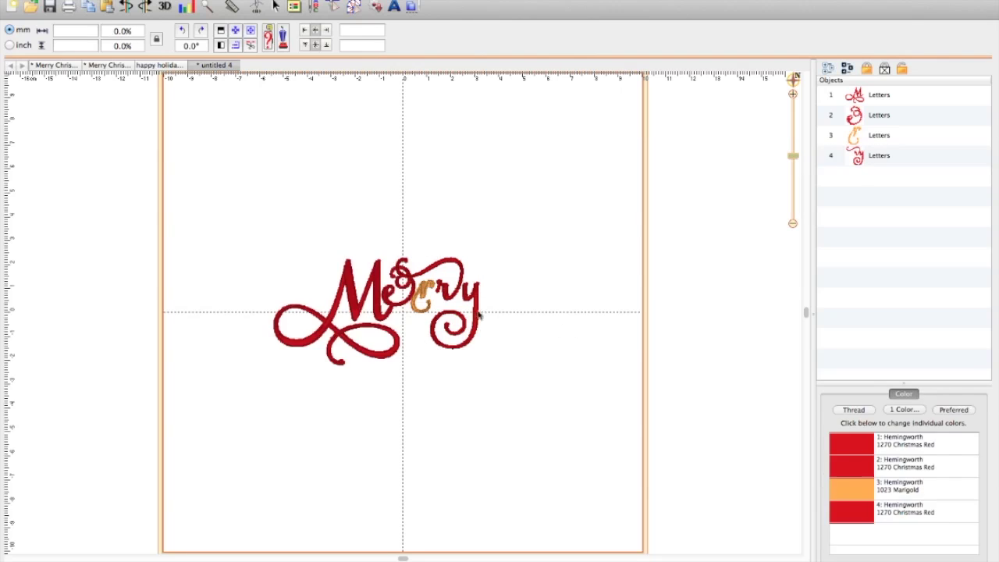
left_click(474, 310)
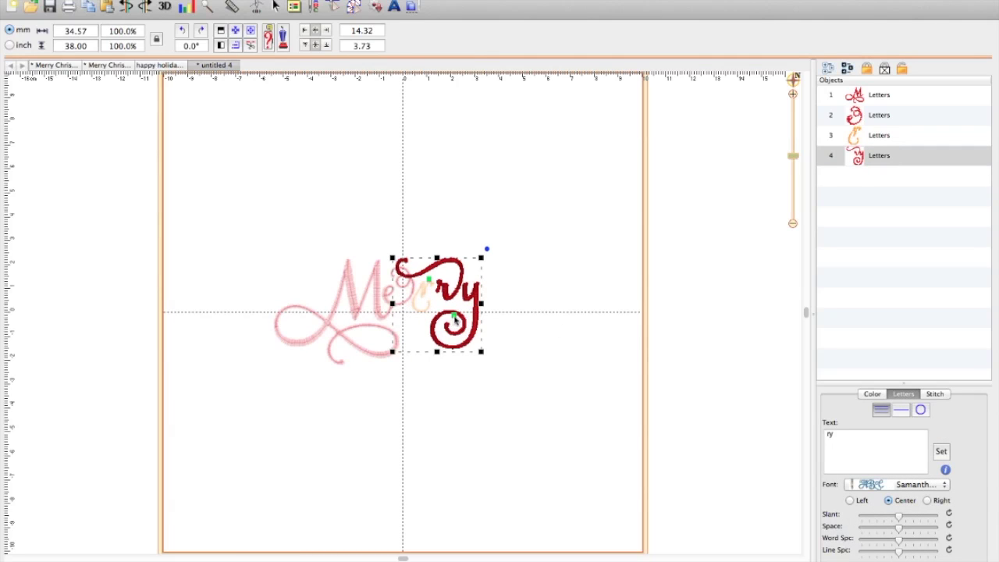
left_click(455, 320)
double_click(845, 445)
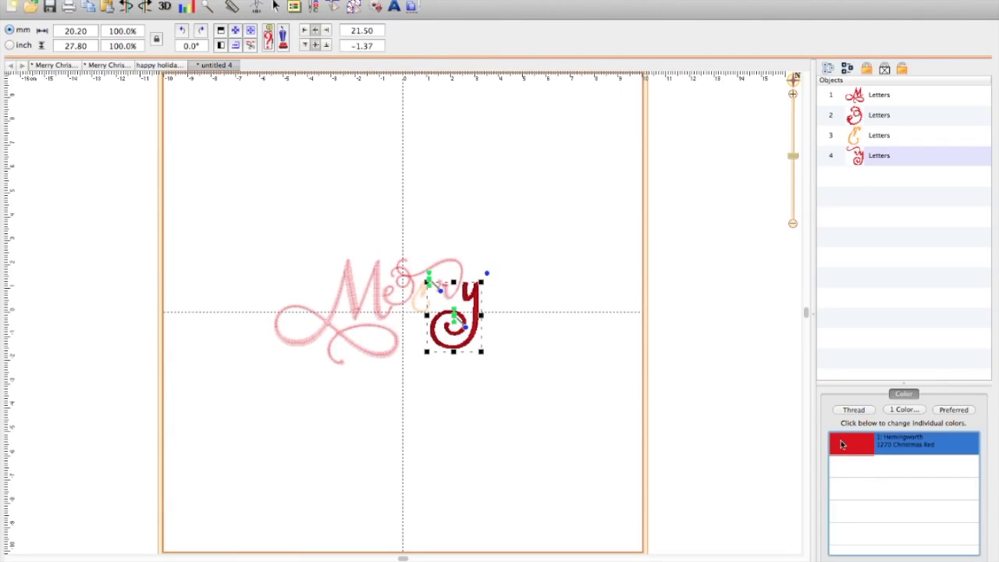
left_click(302, 248)
key("Return")
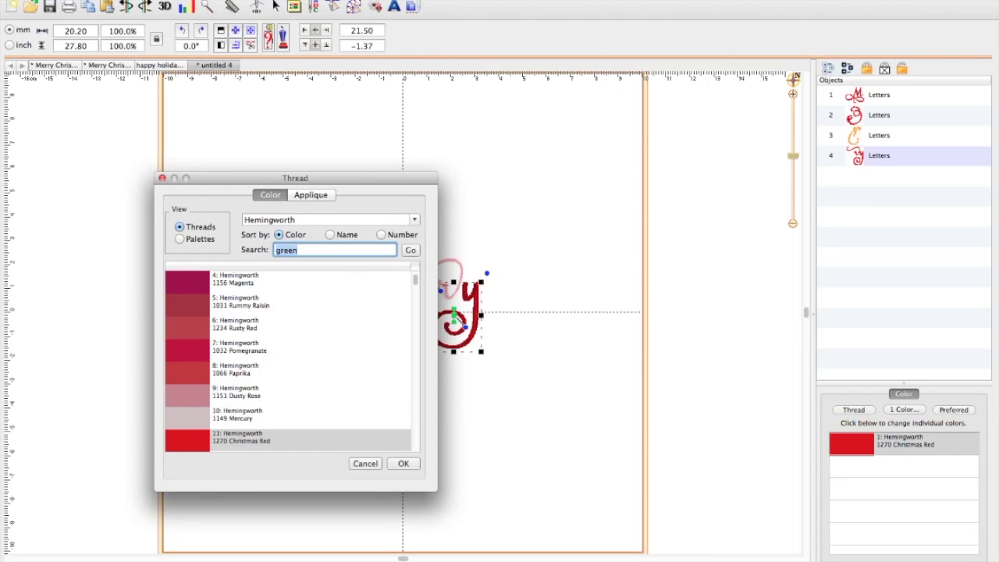
left_click(411, 250)
scroll(217, 424, "down", 10)
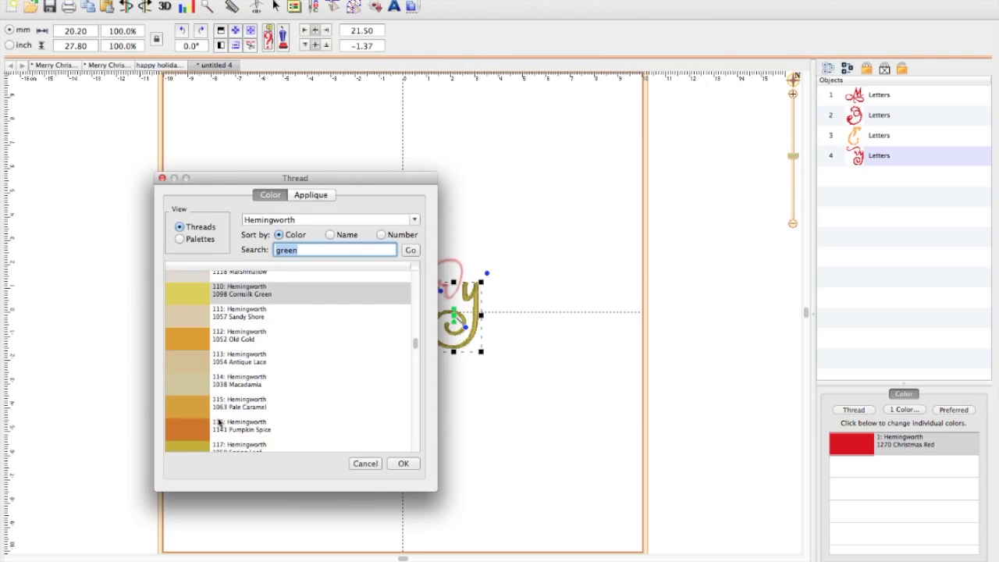
scroll(218, 423, "down", 5)
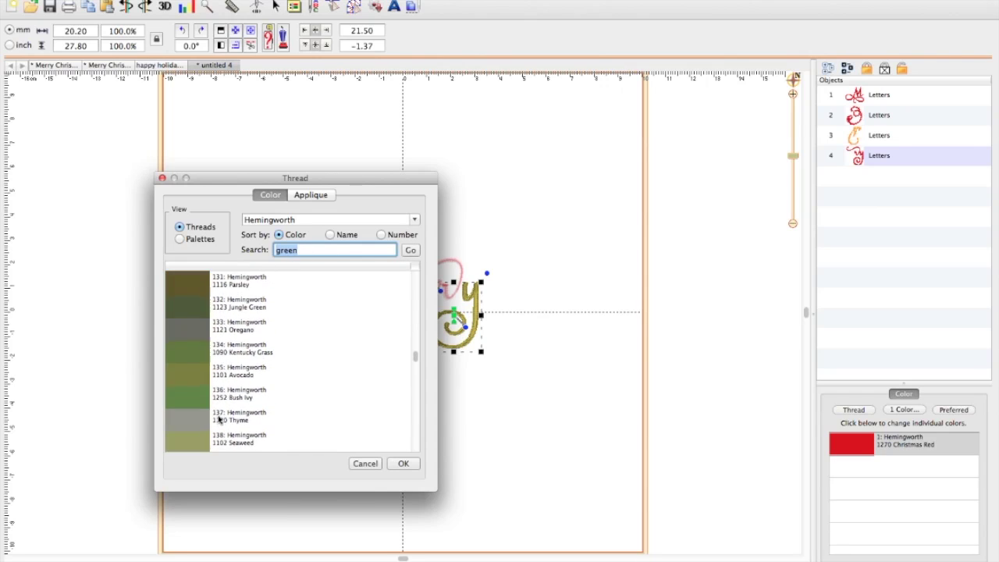
left_click(205, 400)
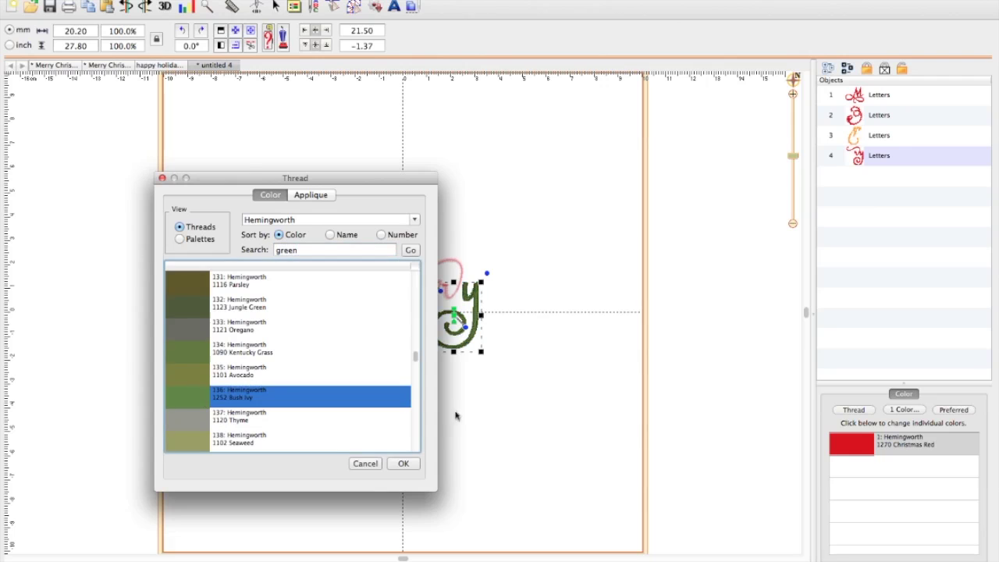
left_click(174, 310)
left_click(400, 464)
left_click(547, 398)
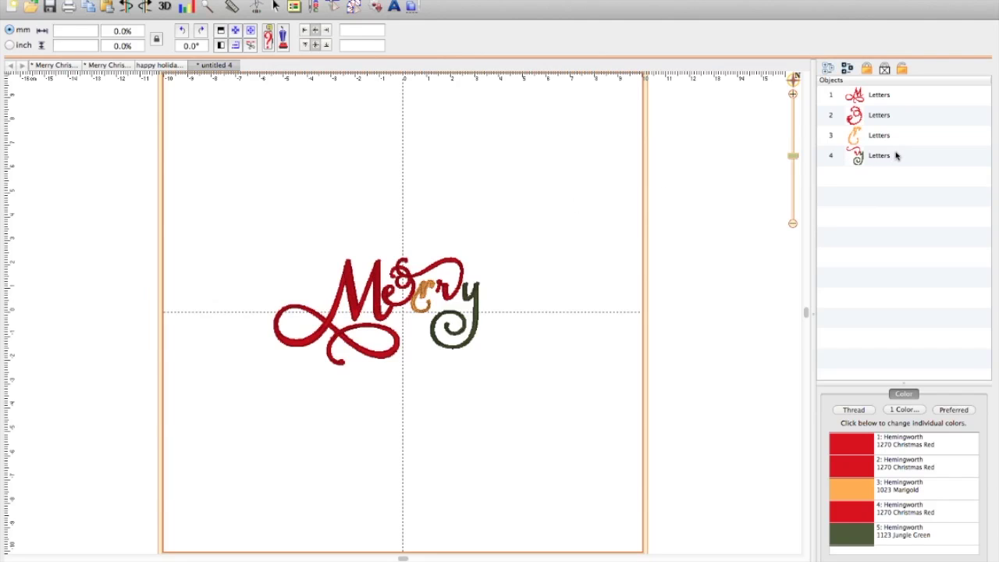
Shift the "y" about 0.5 mm right and 0.5 mm up within the "ry" lettering.
left_click(480, 312)
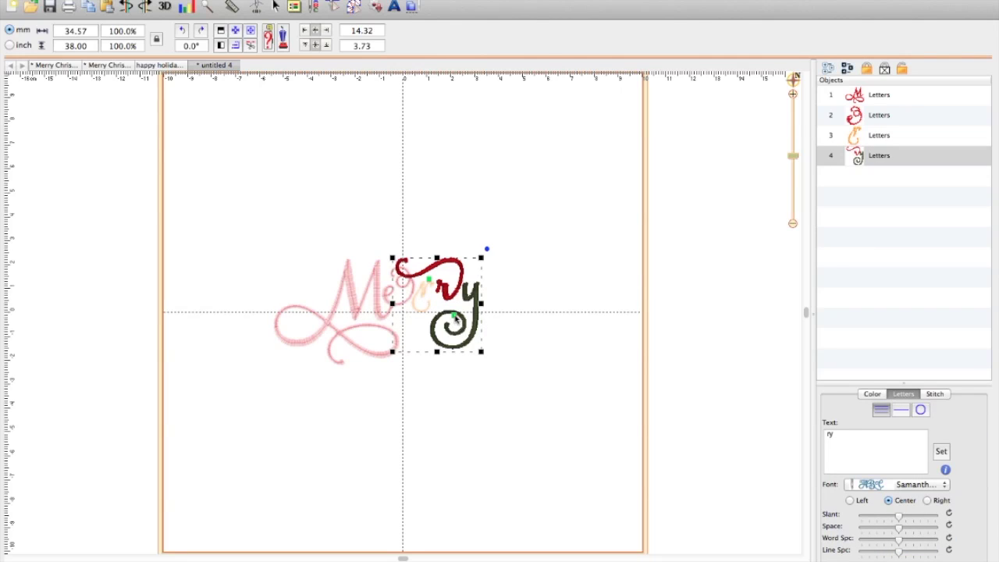
left_click_drag(455, 319, 461, 316)
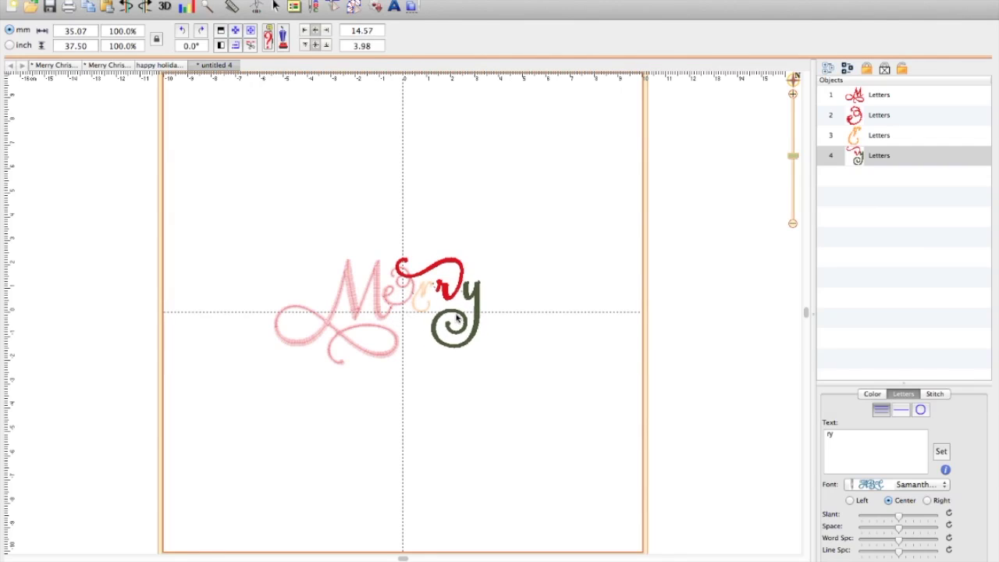
left_click(487, 303)
left_click(478, 304)
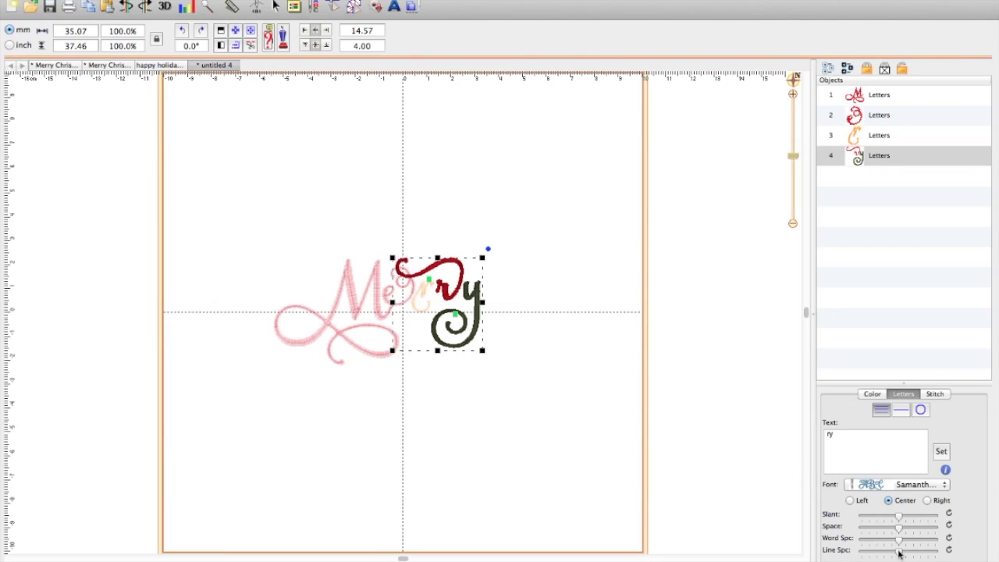
Reduce the line spacing of the "ry" lettering slightly and readjust its letter spacing.
left_click_drag(898, 554, 892, 553)
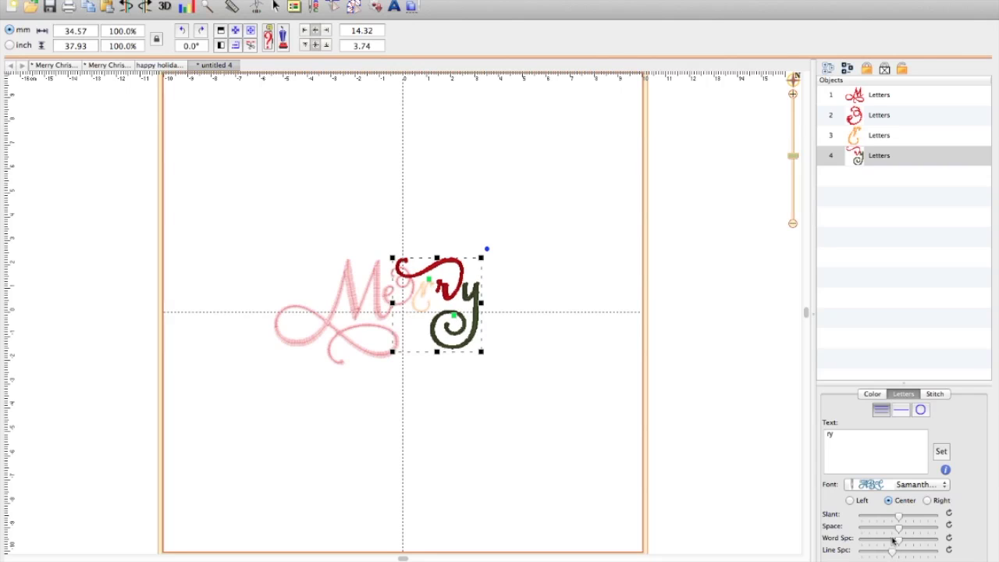
left_click_drag(896, 531, 899, 531)
left_click(647, 393)
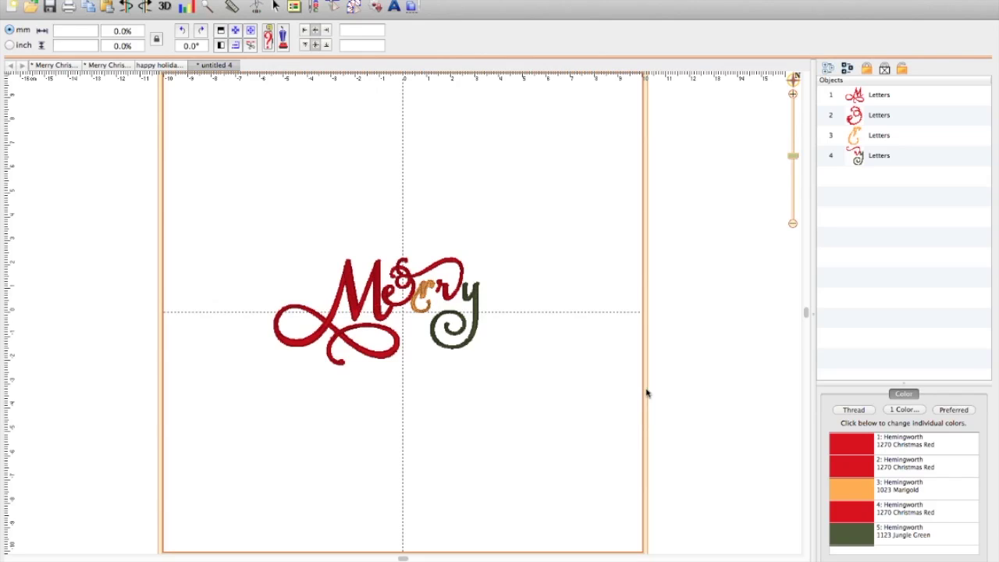
Switch to the design with Merry Christmas and Happy Holidays and deselect the "appy" lettering to view it.
left_click(56, 66)
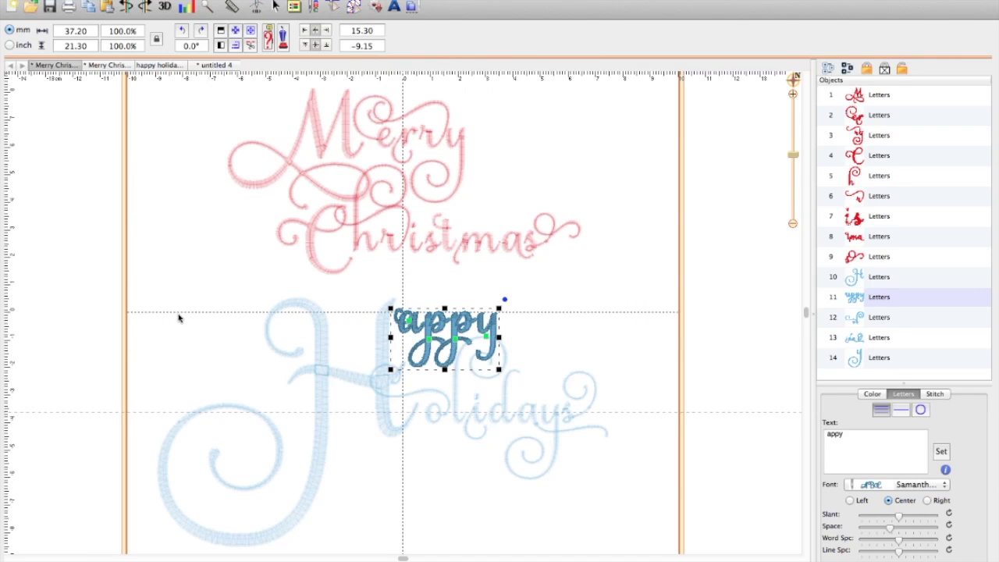
left_click(180, 317)
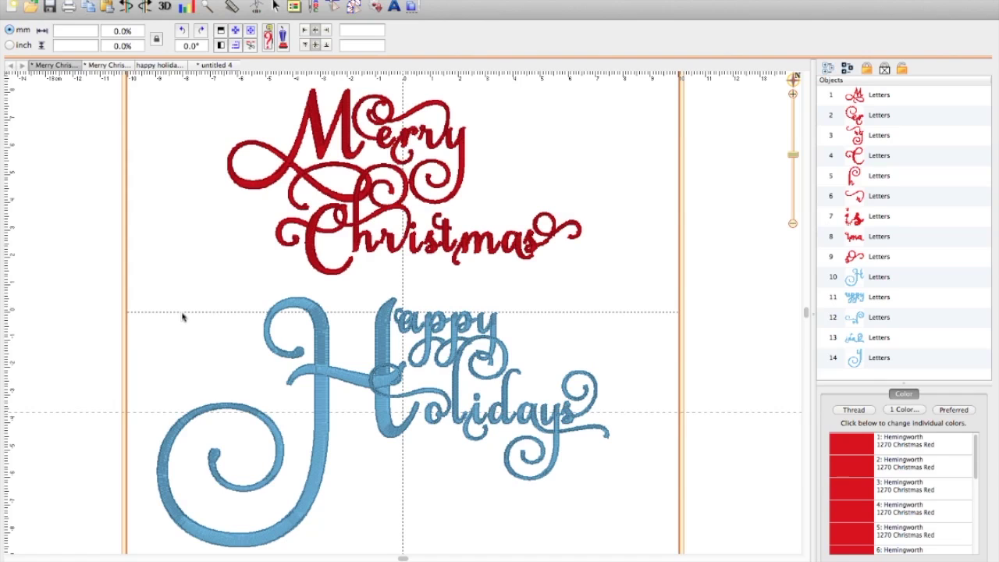